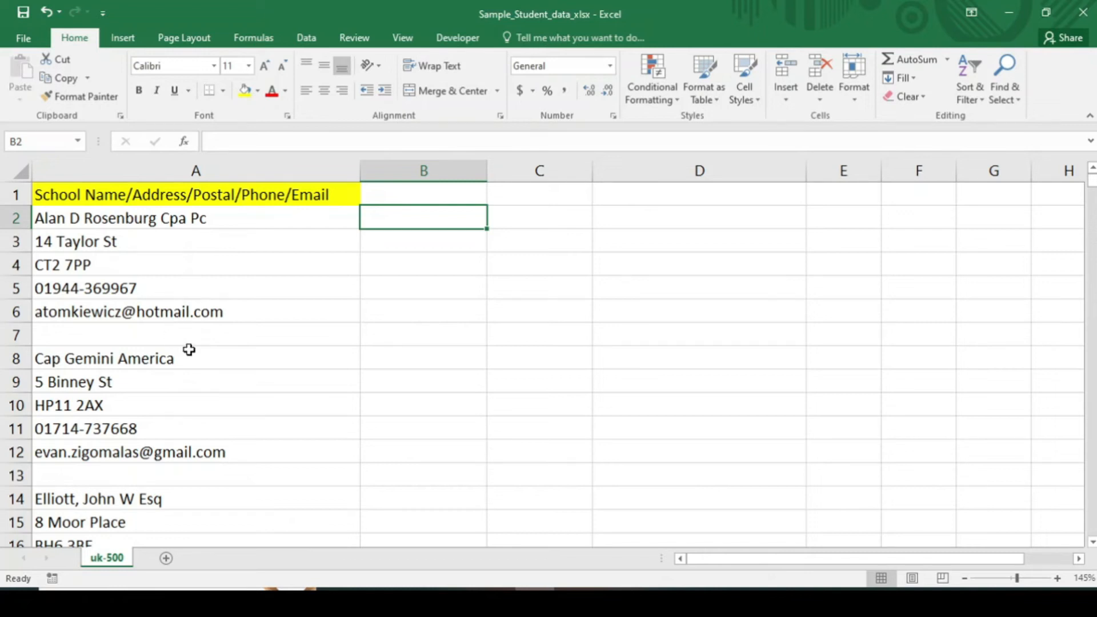
click(429, 197)
click(509, 200)
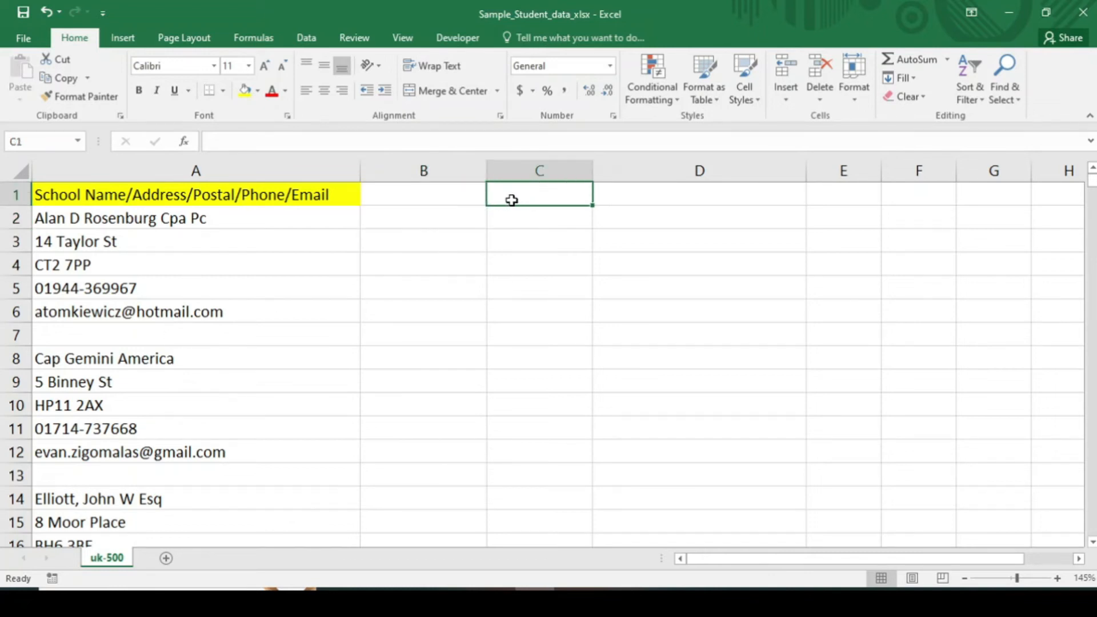
click(289, 200)
drag(1092, 199, 1027, 7)
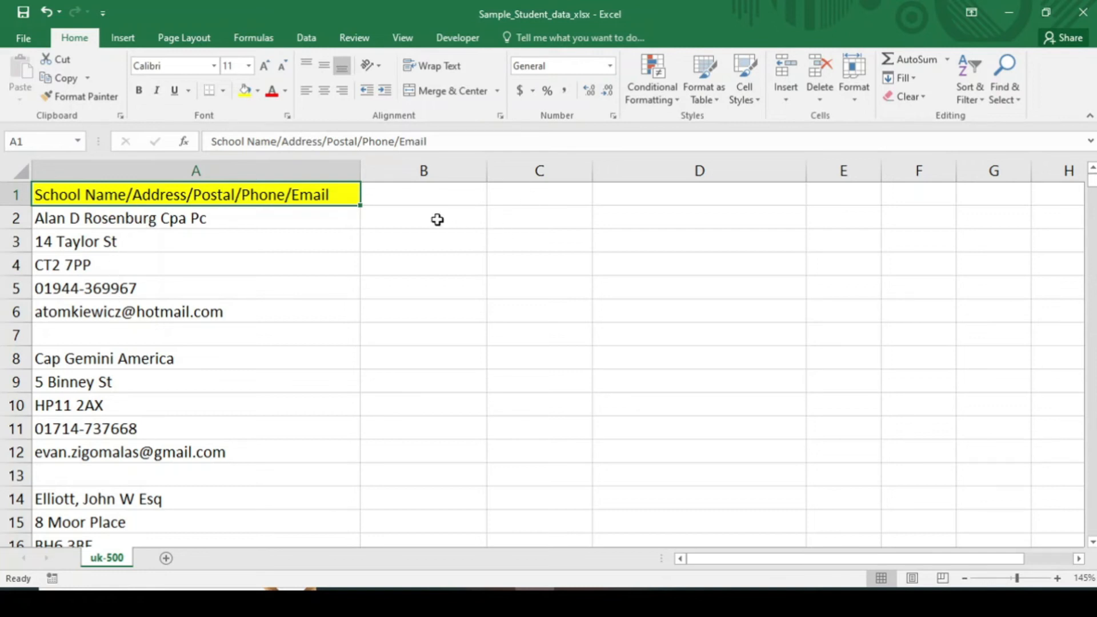
Enter the headers School Names, Address, Postal, Phone and Email across B1 to F1
click(413, 196)
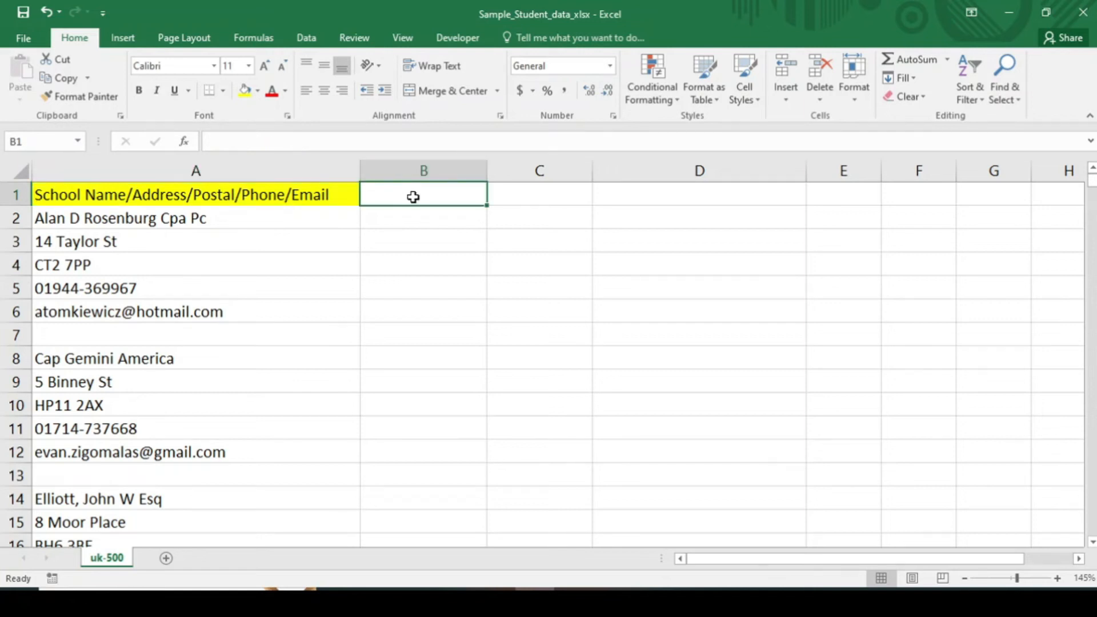
text(School Na)
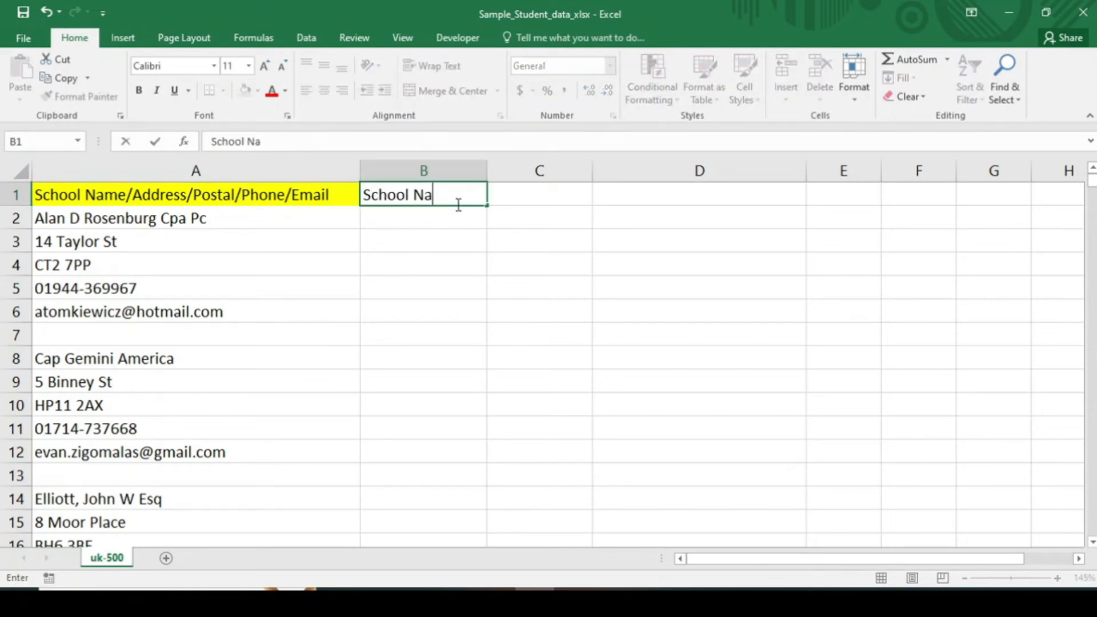
text(mes)
key(Tab)
text(Address)
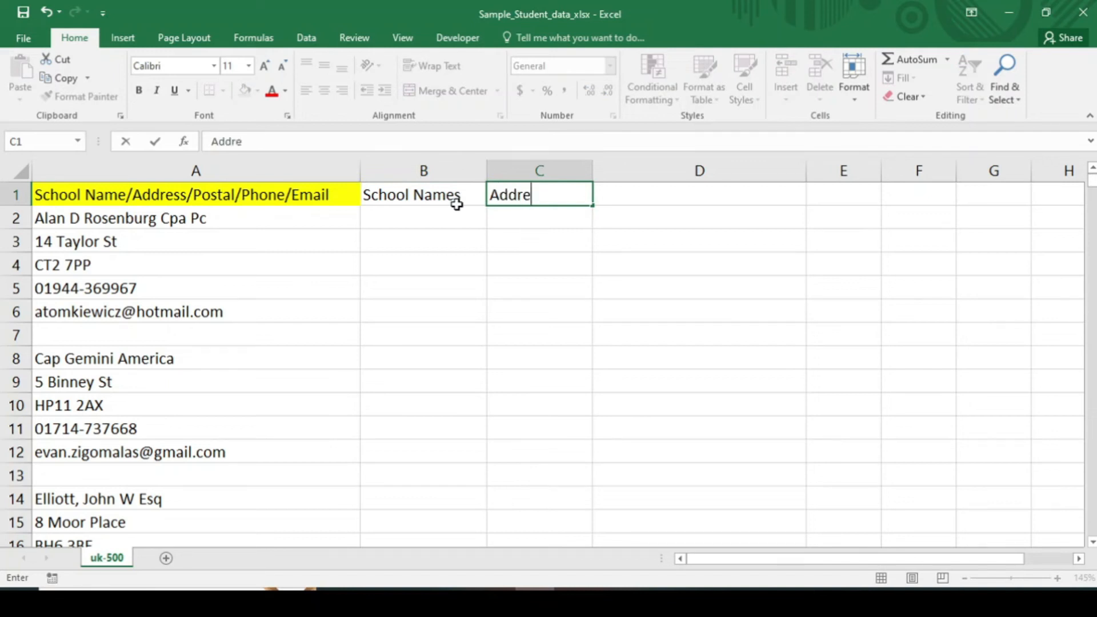
key(Tab)
text(Postal)
key(Tab)
text(hone)
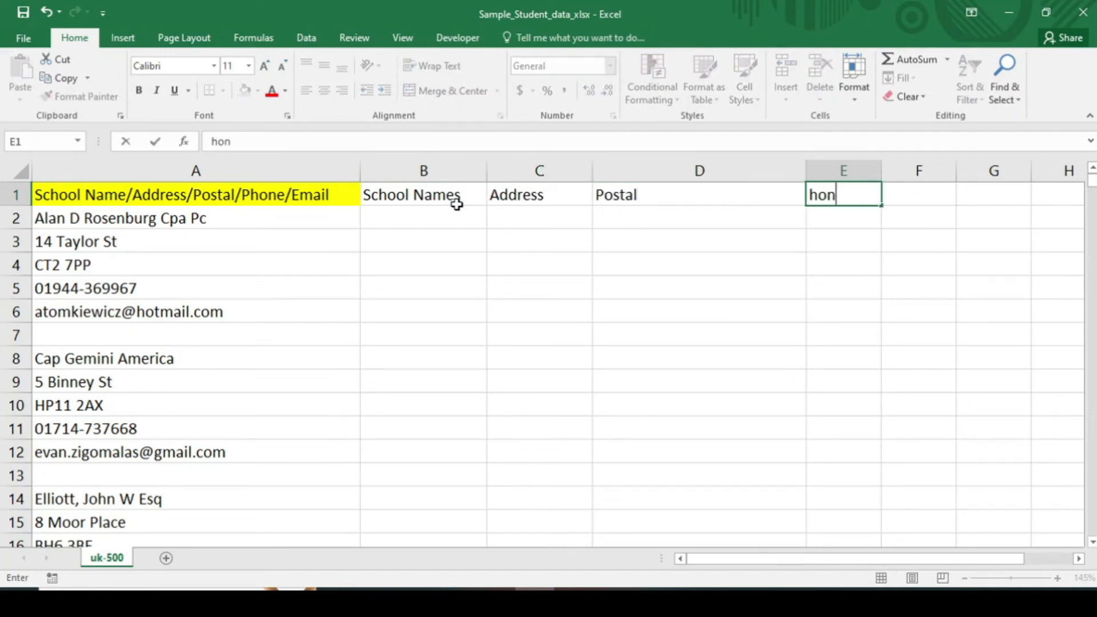
key(Tab)
text(Email)
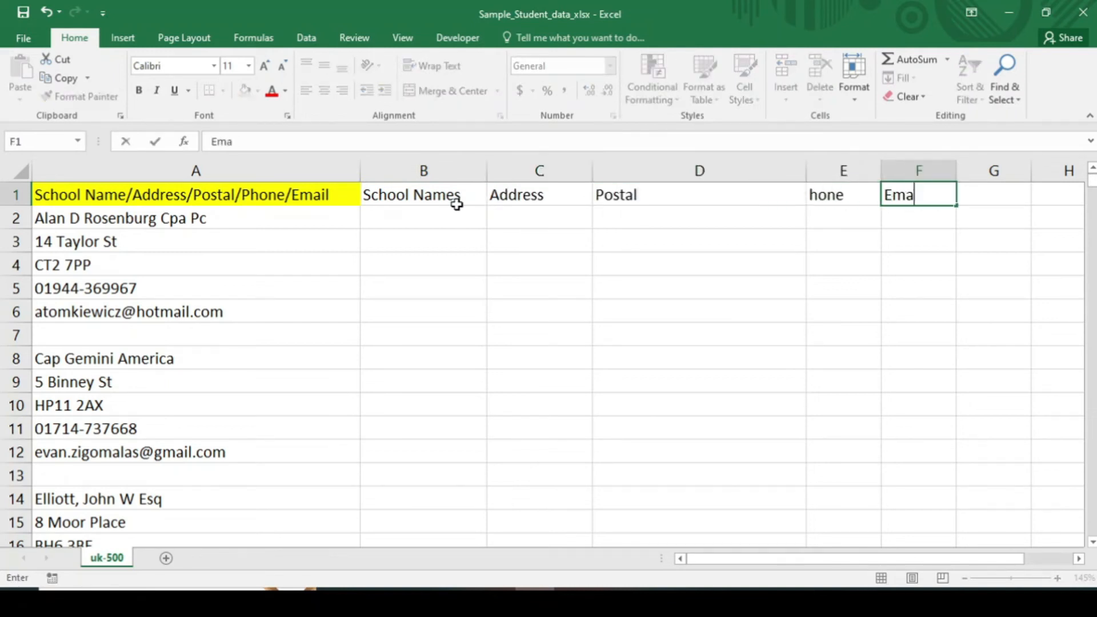
double_click(812, 196)
text(P)
Fill the header cells B1:F1 with yellow
drag(457, 200, 900, 195)
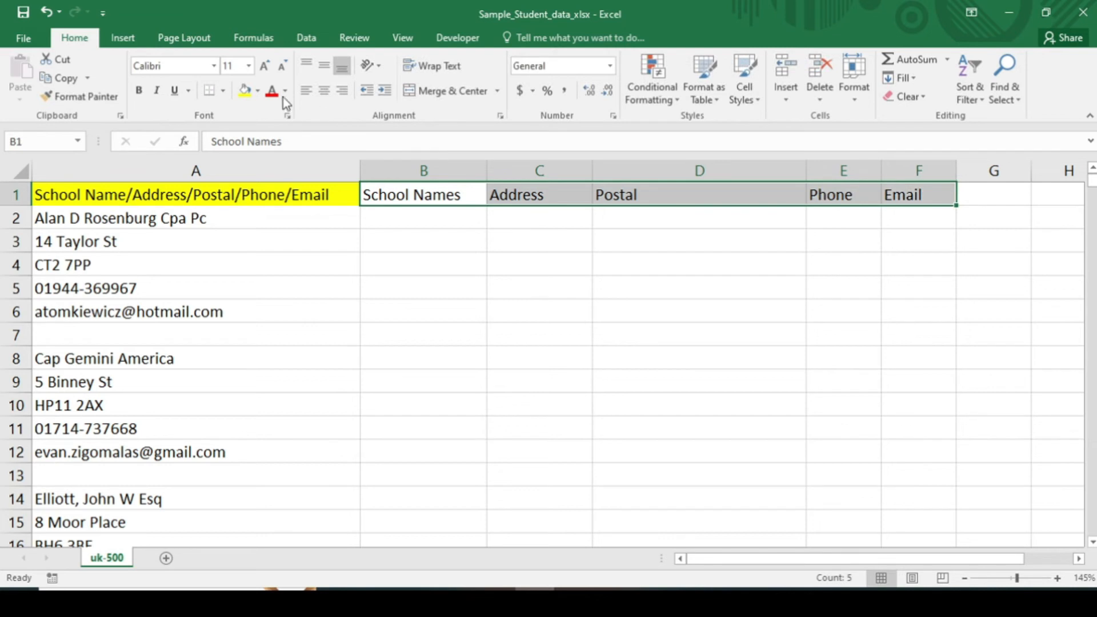
click(245, 90)
click(553, 288)
click(385, 269)
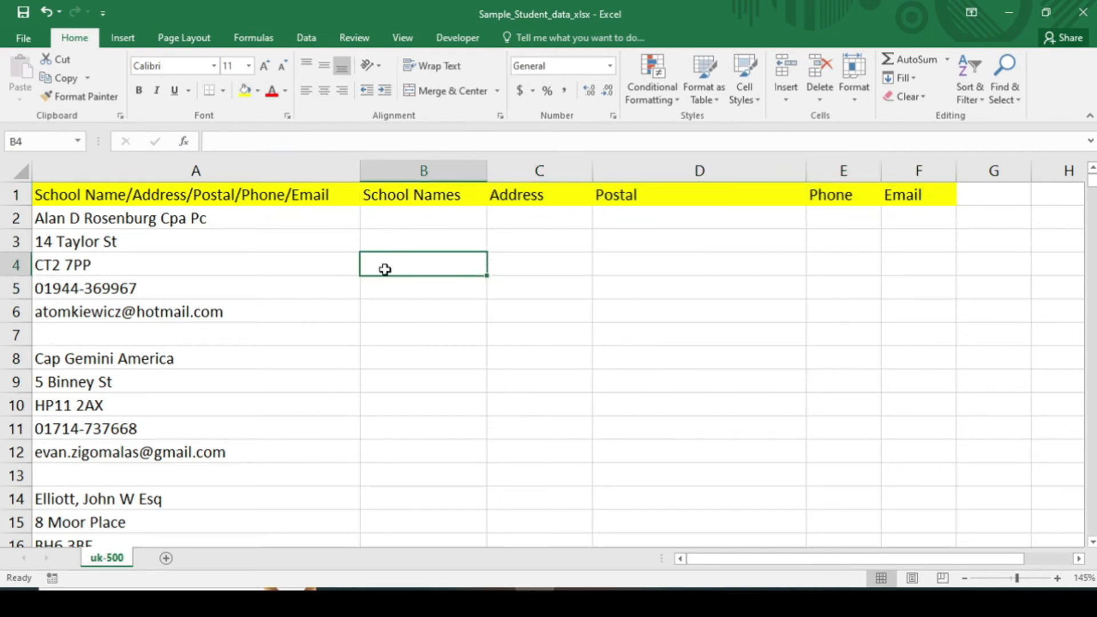
Enter the formulas =A2, =A3 and =A4 in B2, C2 and D2
click(176, 221)
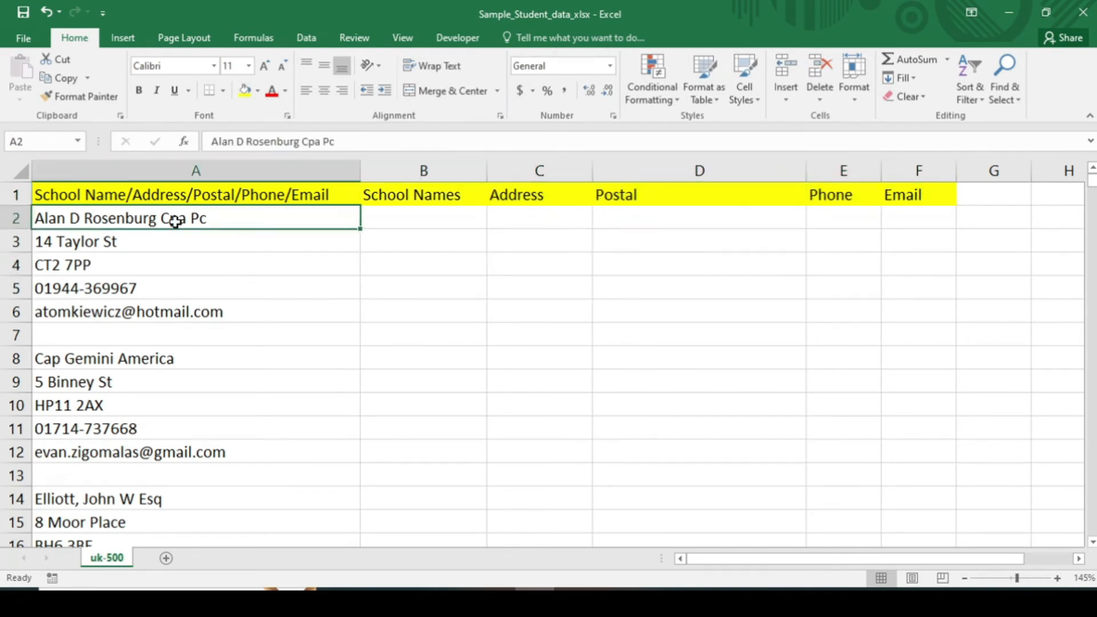
click(414, 218)
text(=)
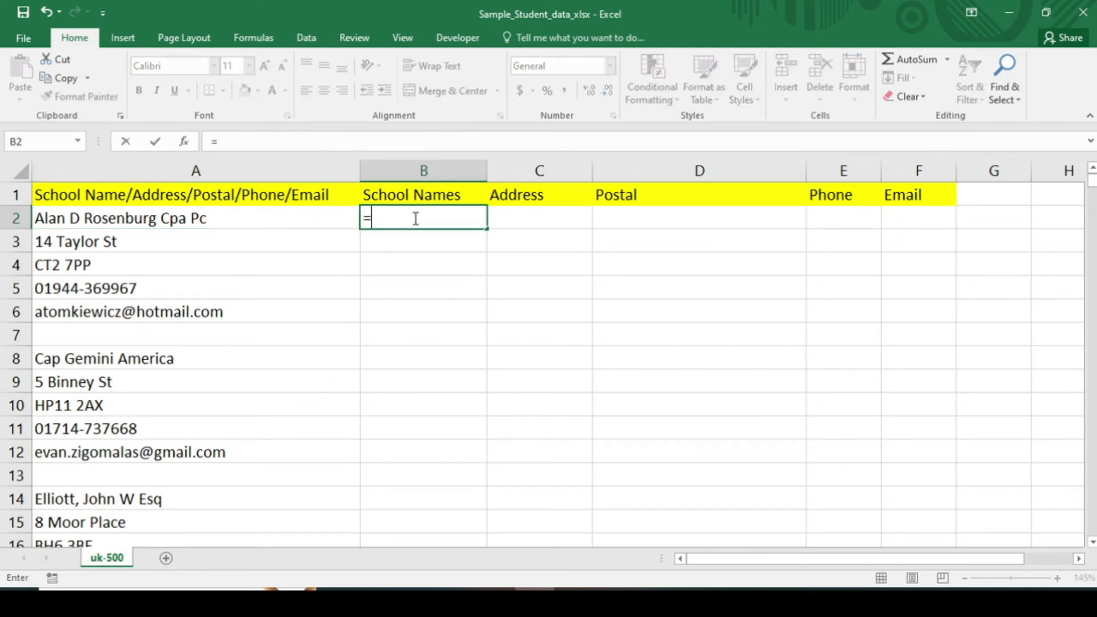
text(A2)
key(Return)
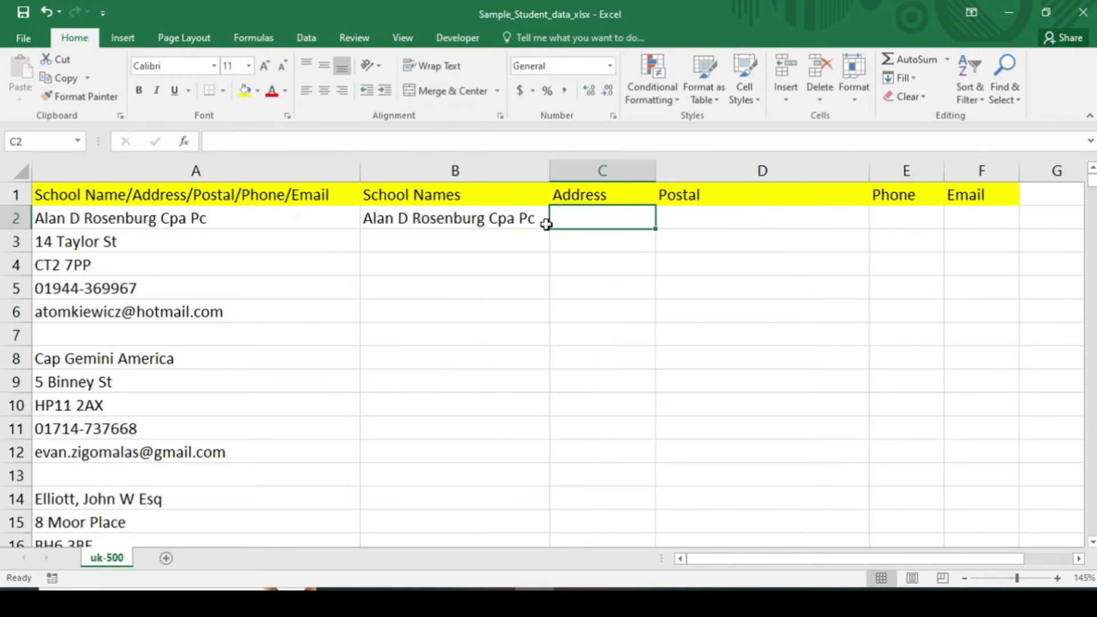
text(=A)
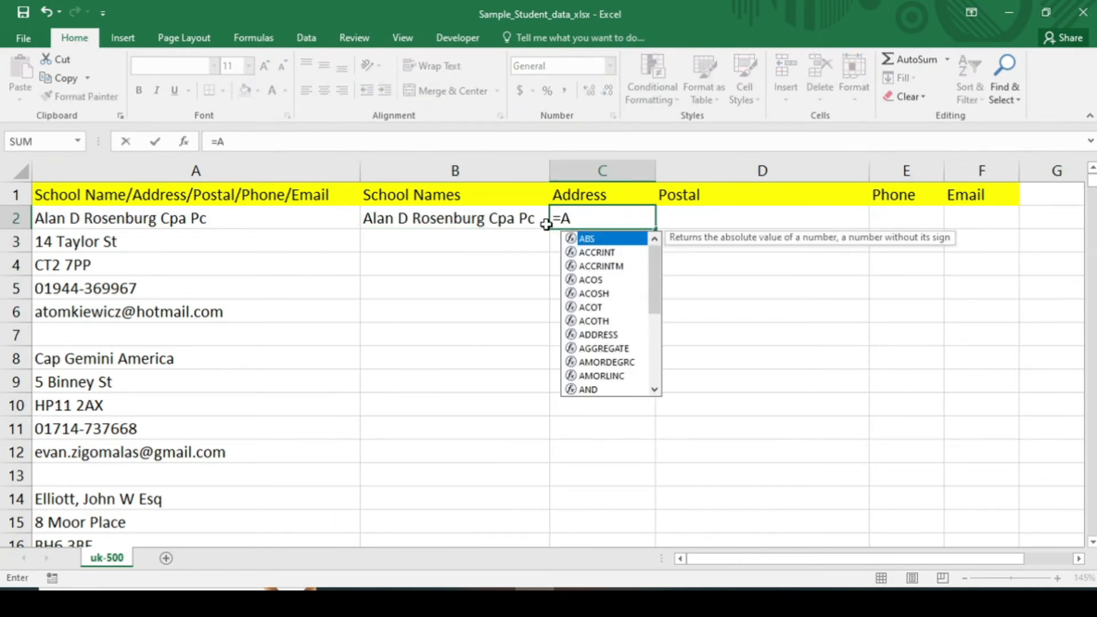
text(3)
key(Tab)
text(=)
text(A4)
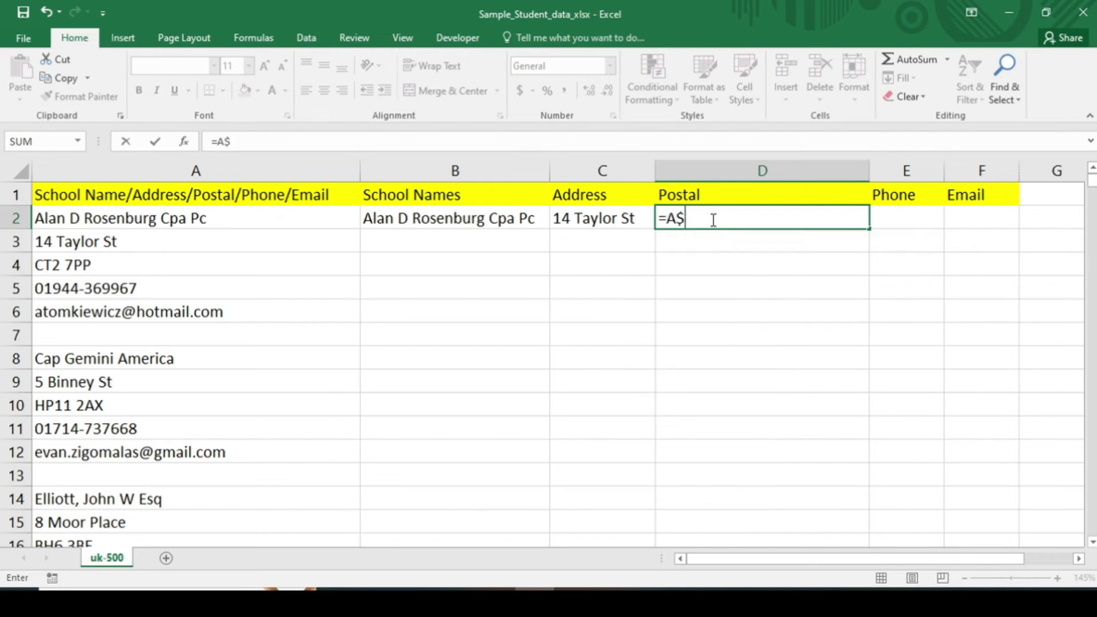
key(Tab)
Enter =A5 in E2 and =A6 in F2, autofitting column E
text(=A%)
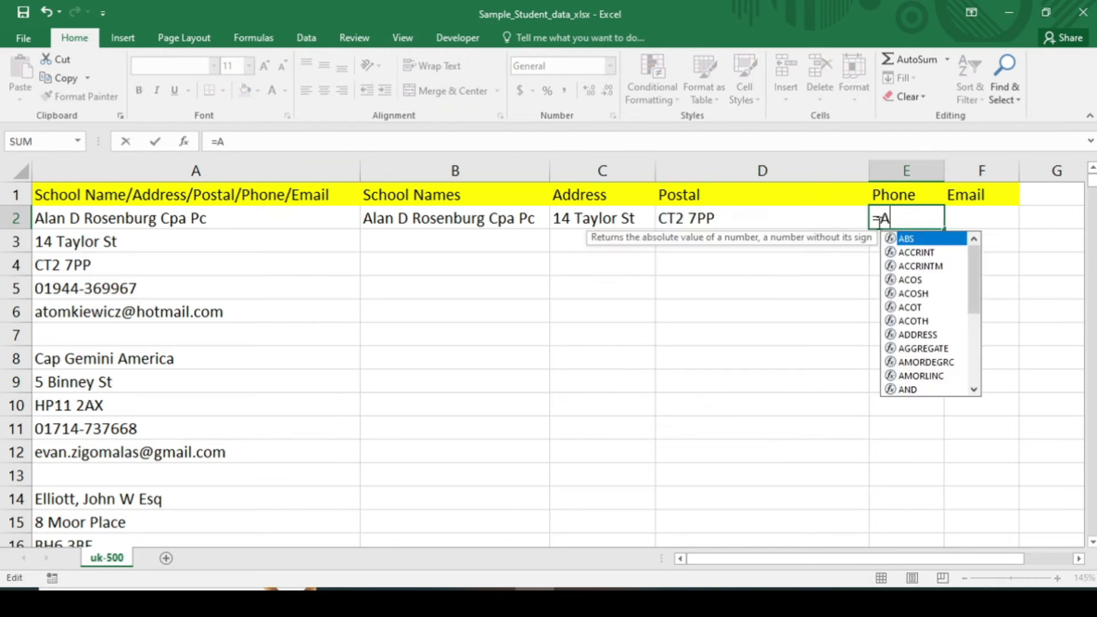
key(BackSpace)
text(5)
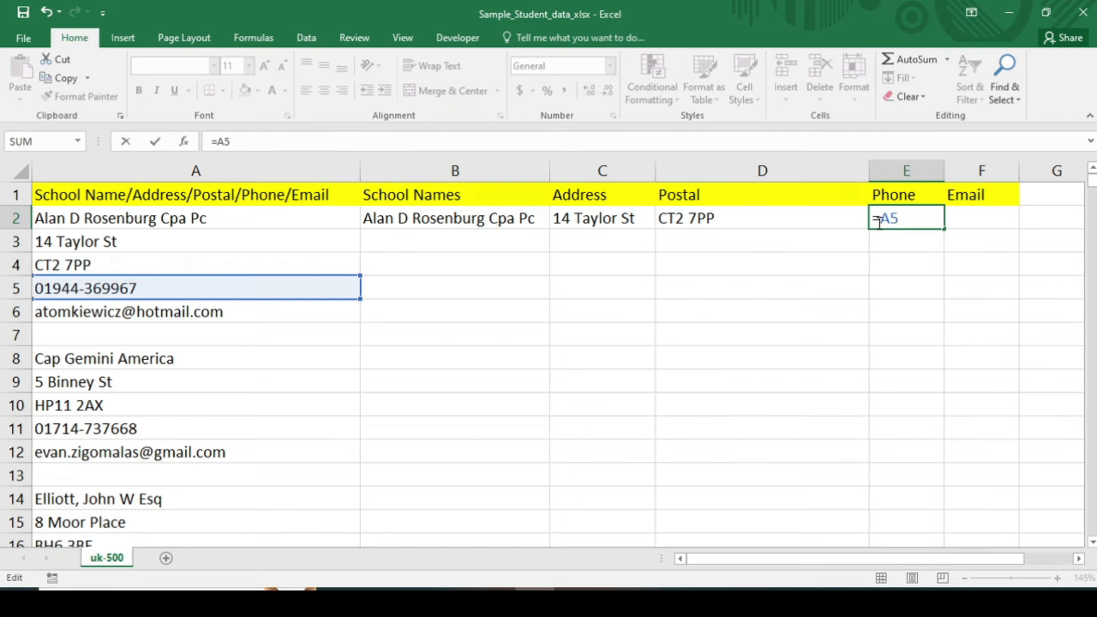
key(Return)
double_click(945, 171)
click(1005, 216)
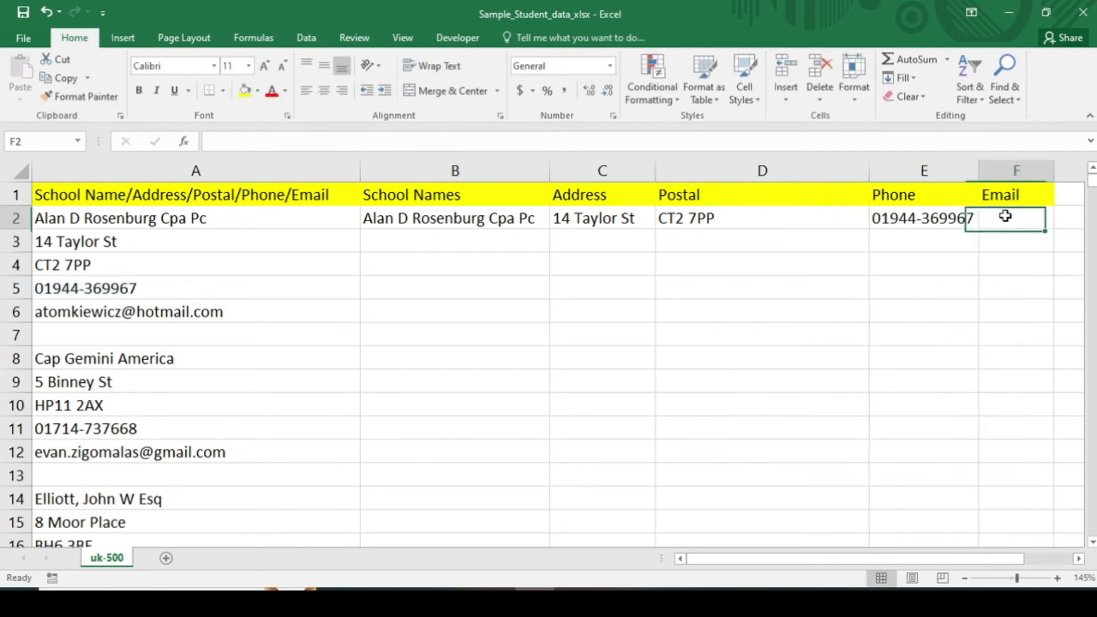
text(=A6)
key(Return)
Narrow column D and select B2 to review its formula
drag(869, 172, 755, 171)
click(455, 234)
click(448, 218)
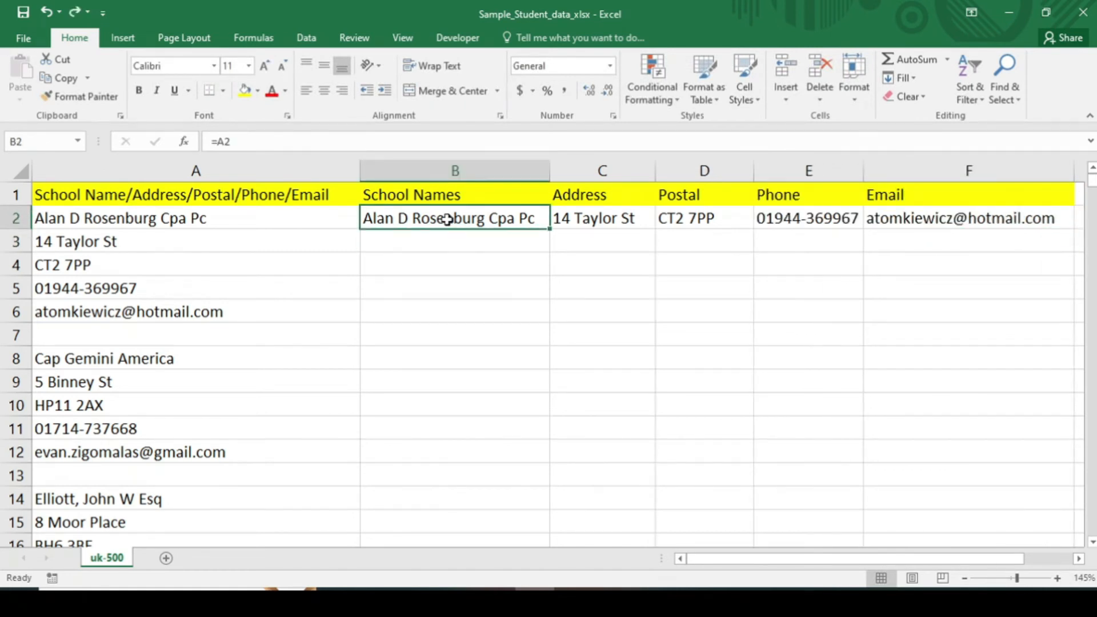
Turn B2 and C2 into the text placeholders XXA2 and XXA3
click(219, 139)
key(BackSpace)
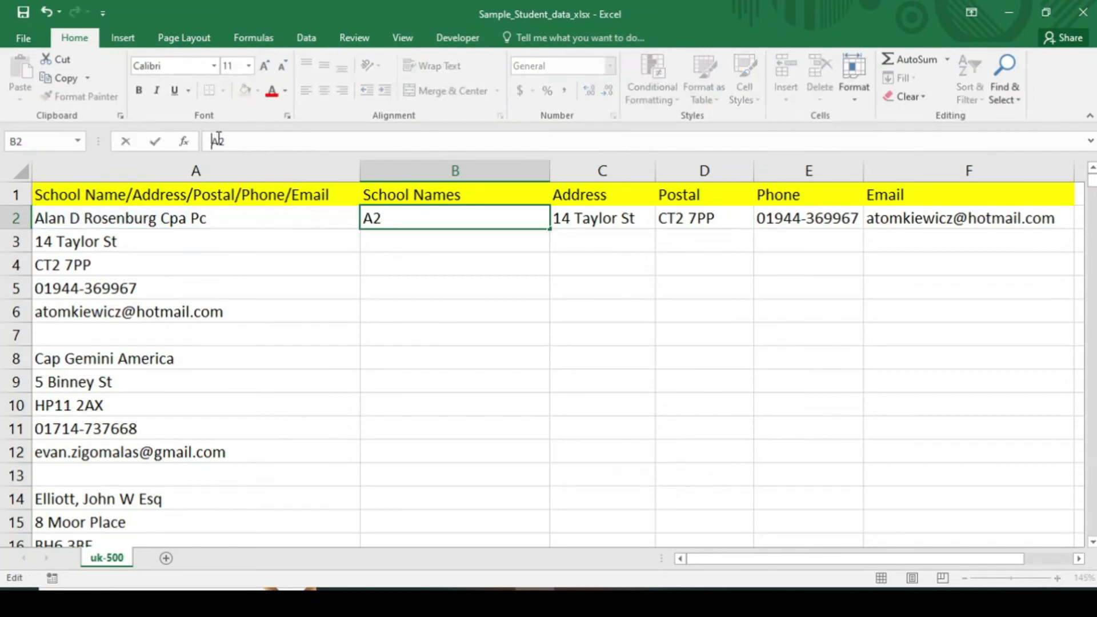
text(XX)
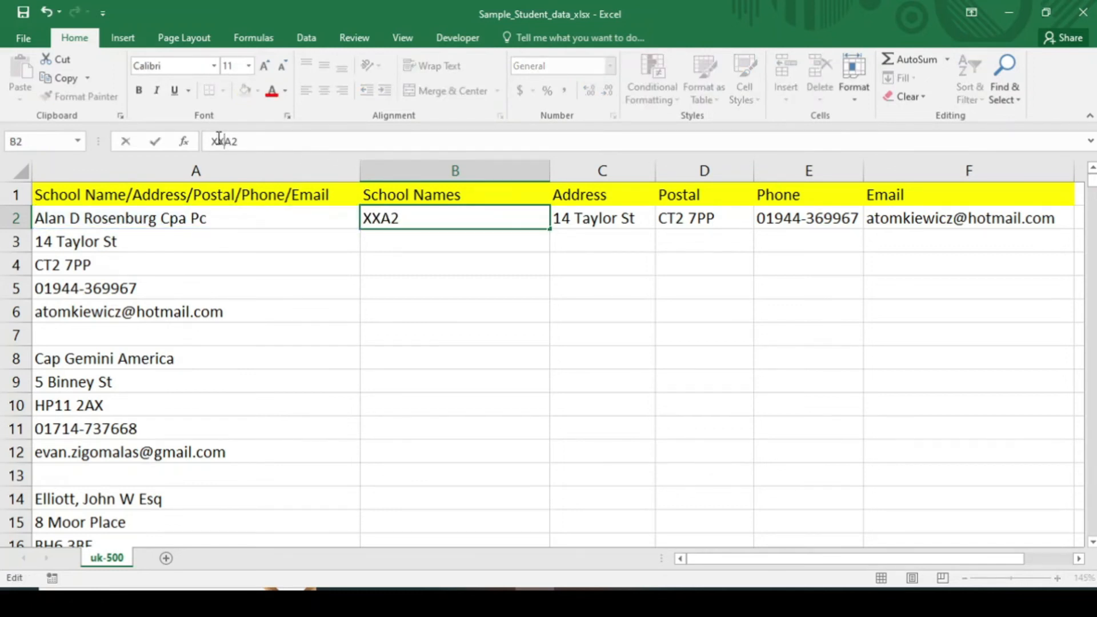
click(590, 220)
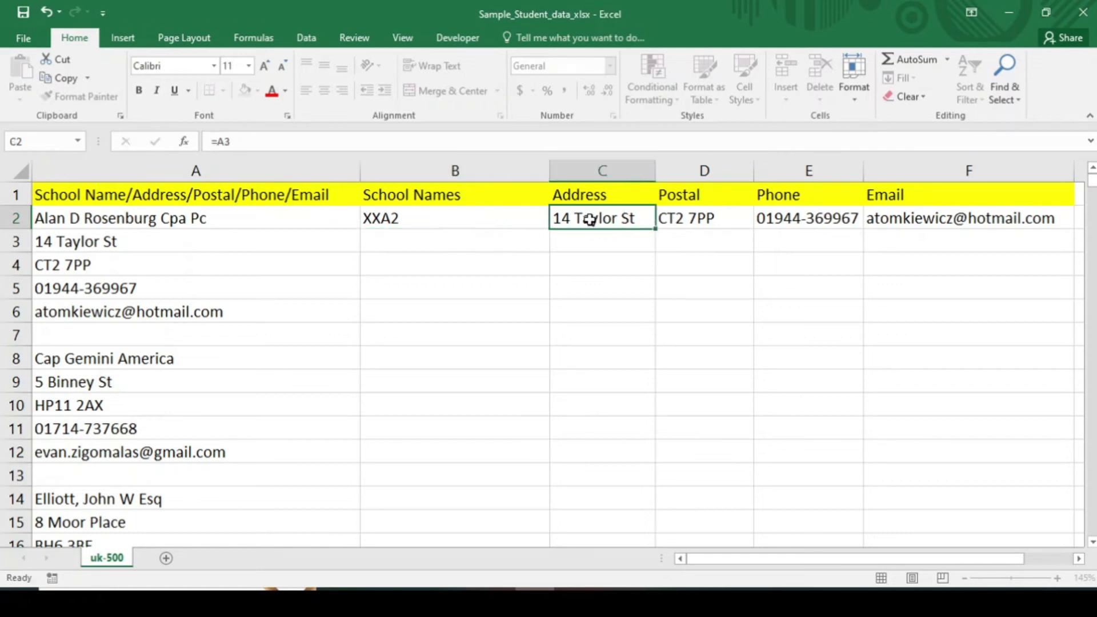
click(217, 142)
key(BackSpace)
text(XX)
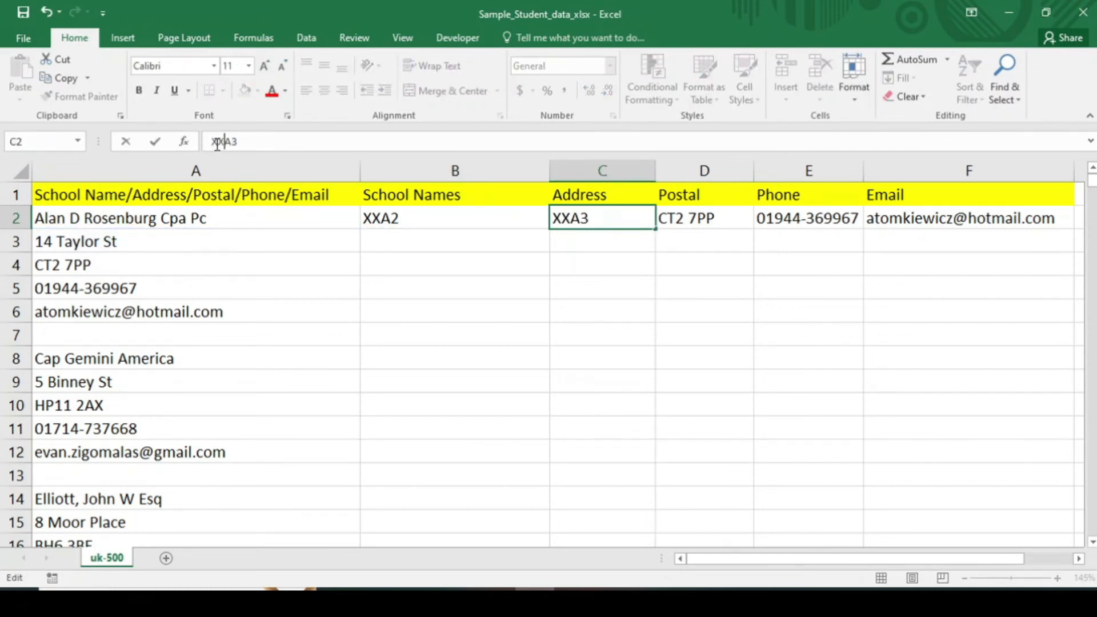
click(675, 220)
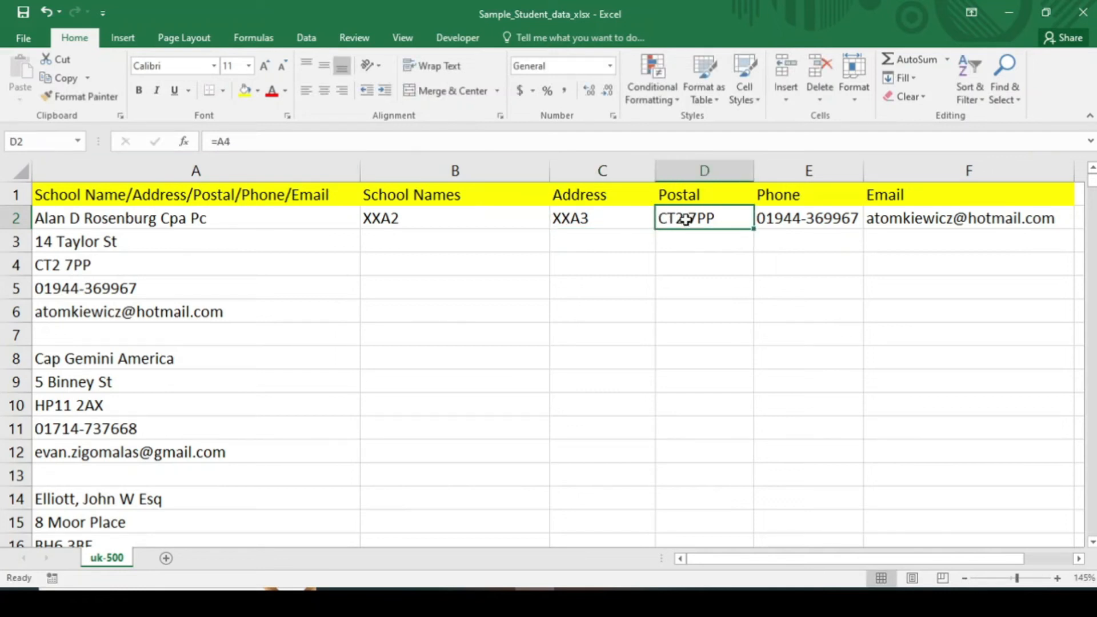
Turn D2 into the placeholder XXA4, redoing the edit after an undo
double_click(668, 218)
key(BackSpace)
text(XX)
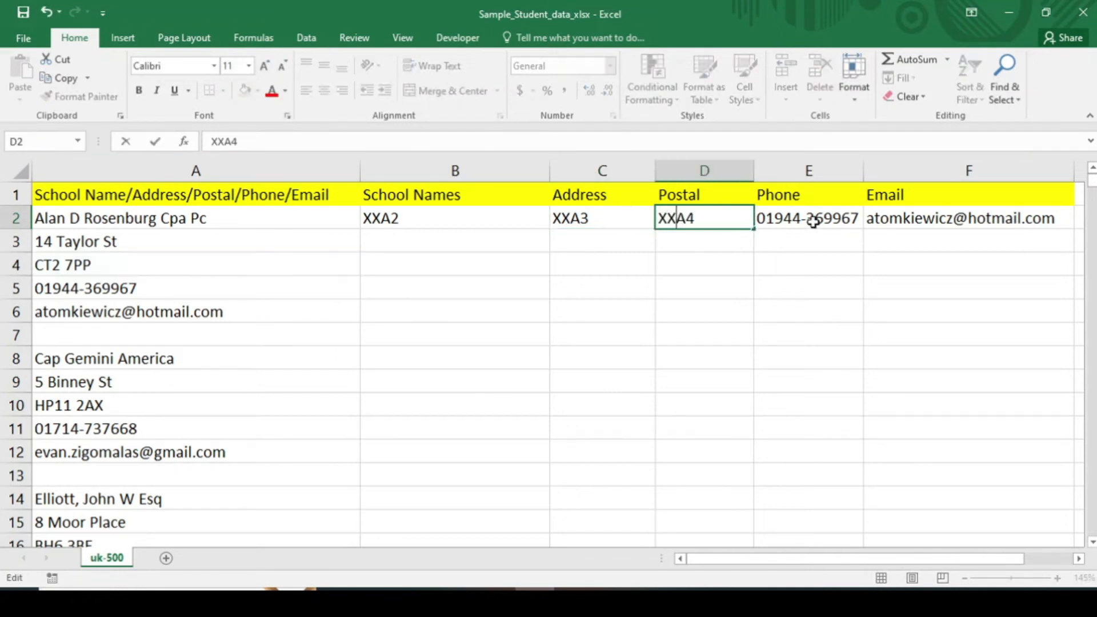
key(ctrl+z)
double_click(669, 218)
key(BackSpace)
text(XX)
Turn E2 and F2 into the placeholders XXA5 and XXA6
double_click(769, 217)
key(BackSpace)
text(XX)
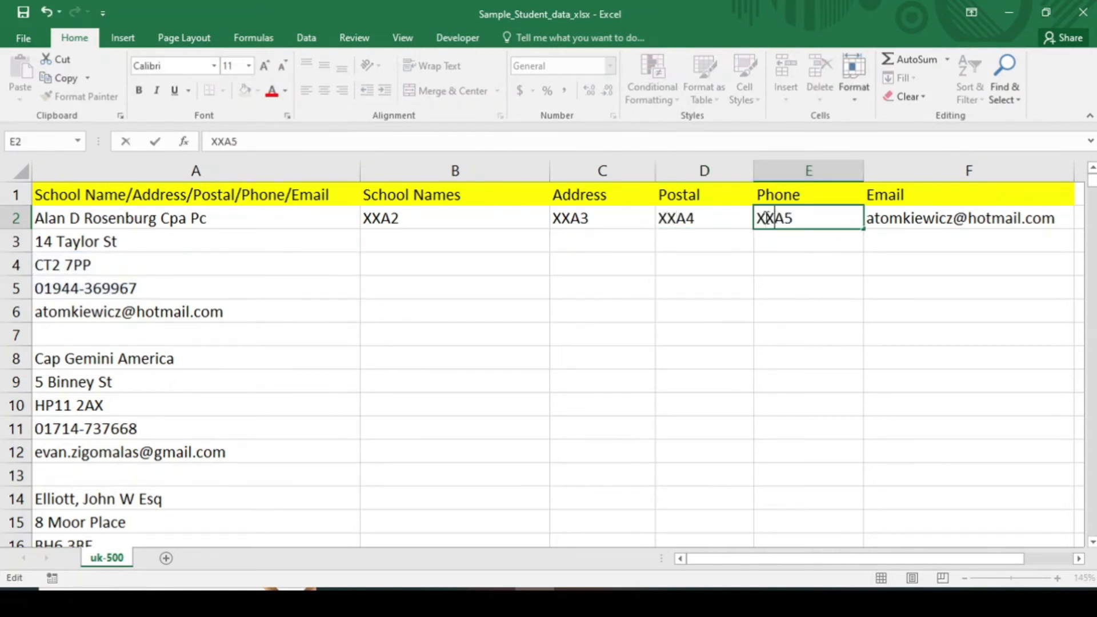
double_click(885, 217)
key(BackSpace)
text(XXA6)
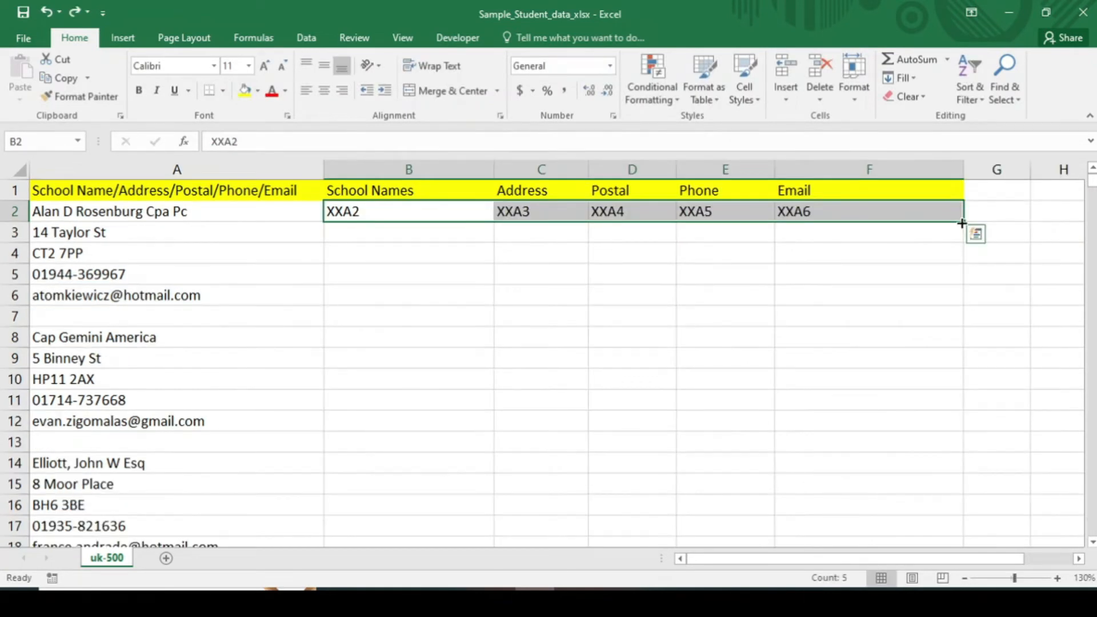
key(ctrl+q)
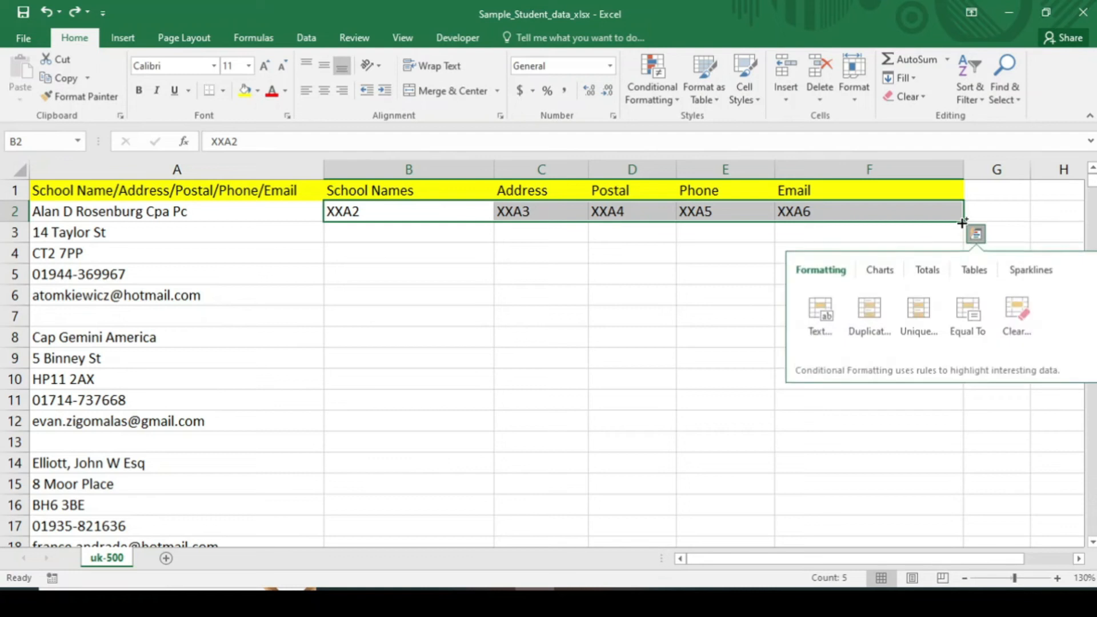
Copy row 2's placeholders into row 3 and change B3 and C3 to XXA8 and XXA9
drag(963, 223, 966, 236)
click(379, 230)
key(F2)
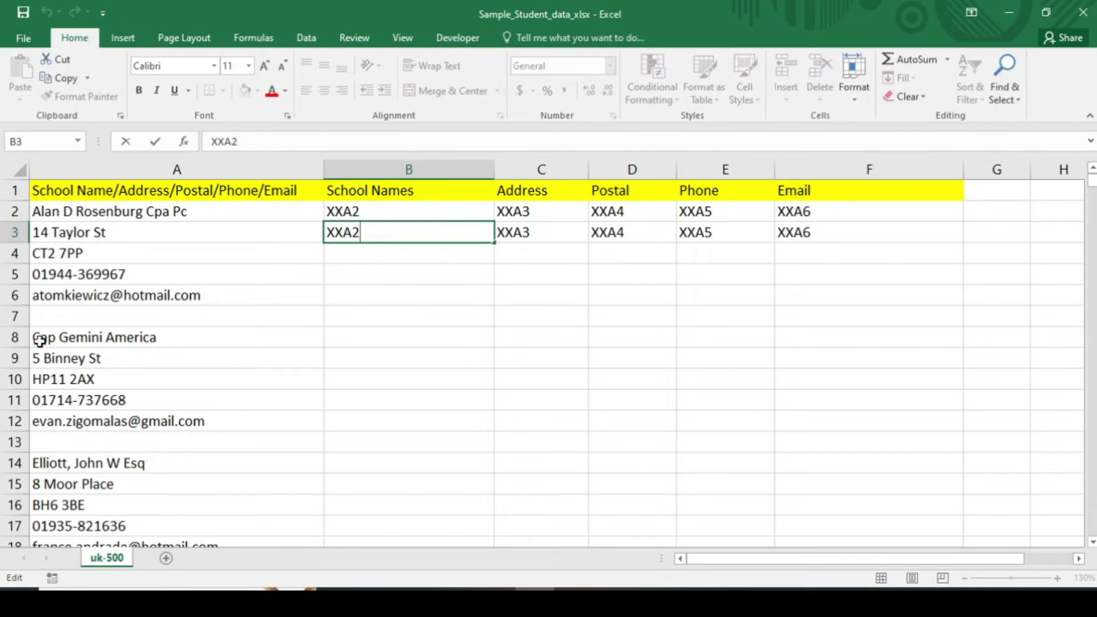
key(BackSpace)
text(8)
double_click(535, 230)
key(BackSpace)
text(9)
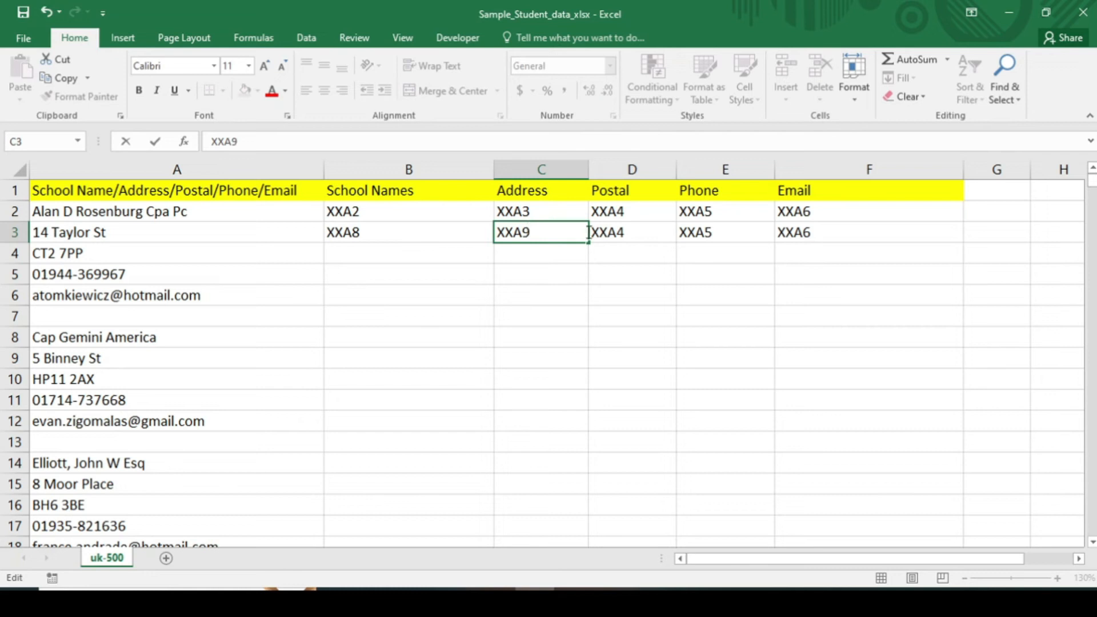
Change D3, E3 and F3 to XXA10, XXA11 and XXA12, then select B2:F3
double_click(637, 232)
key(BackSpace)
text(10)
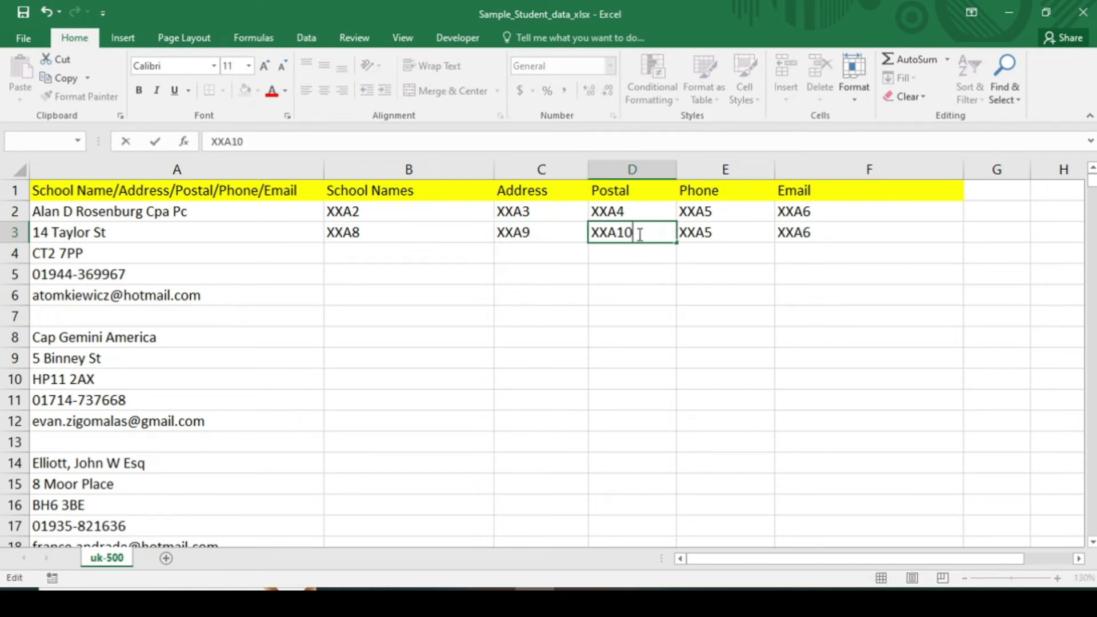
double_click(717, 234)
key(BackSpace)
text(11)
double_click(826, 231)
key(BackSpace)
text(12)
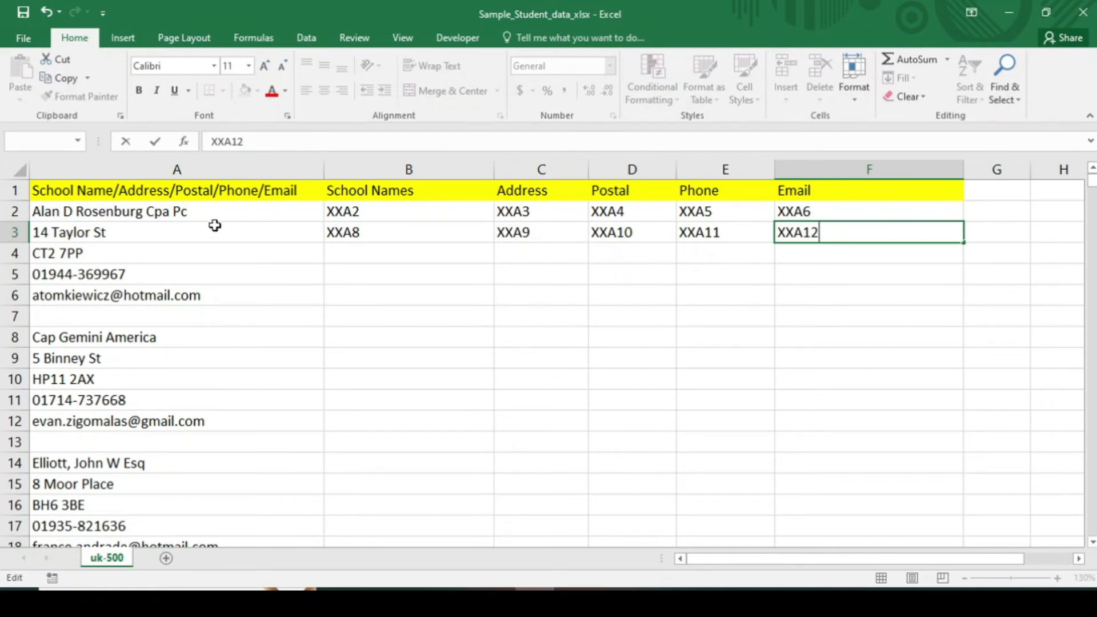
drag(349, 212, 966, 243)
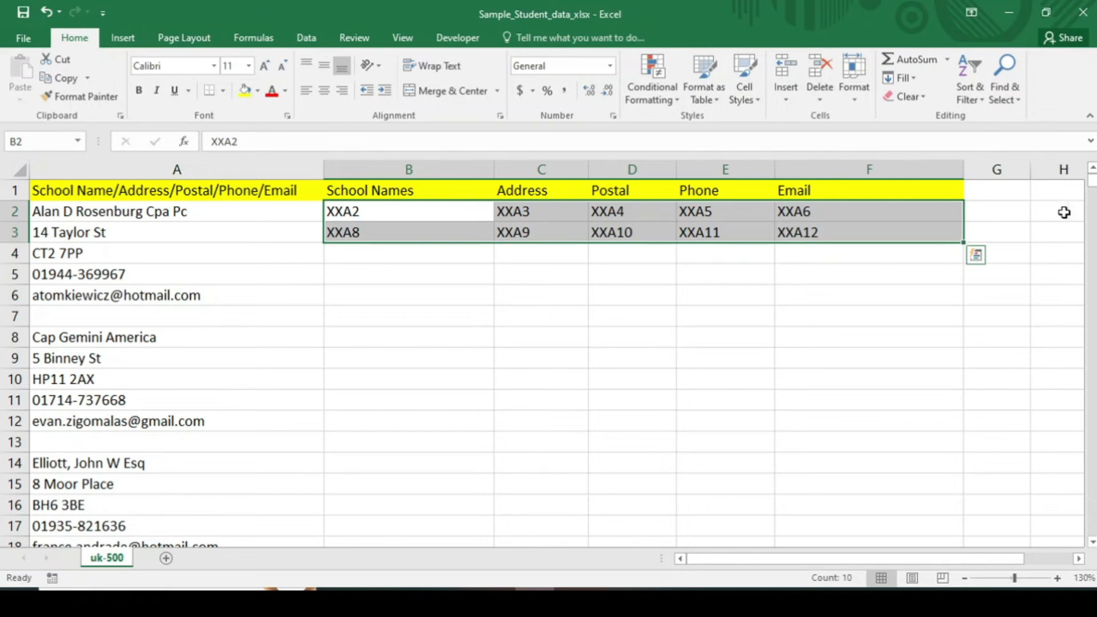
Insert a blank column B before School Names and narrow it
click(869, 316)
drag(1092, 182, 1093, 146)
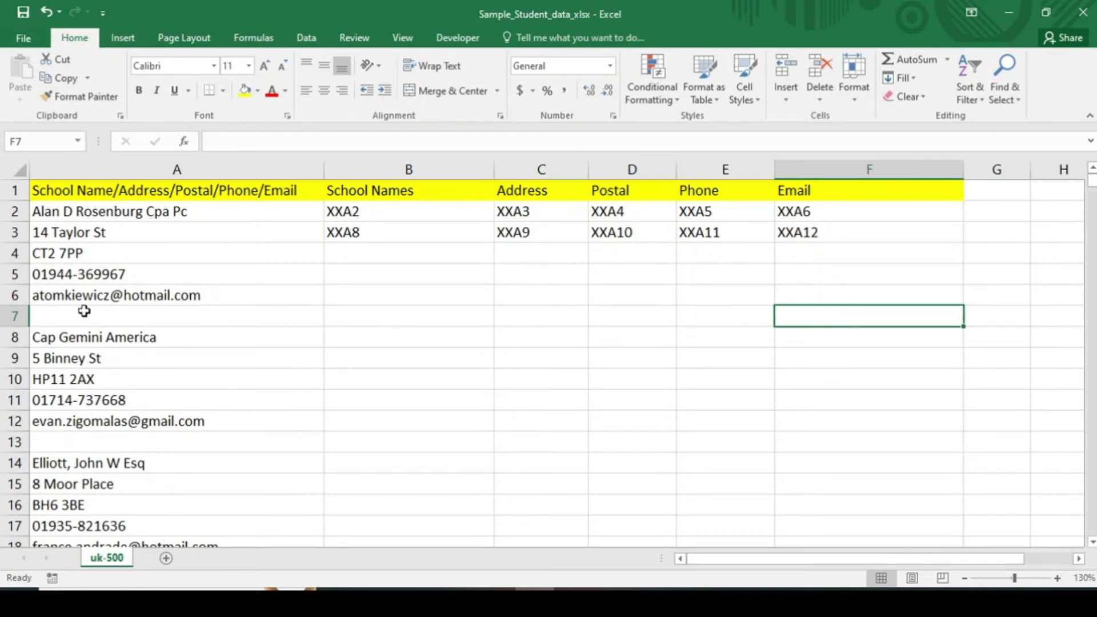
right_click(340, 172)
click(378, 279)
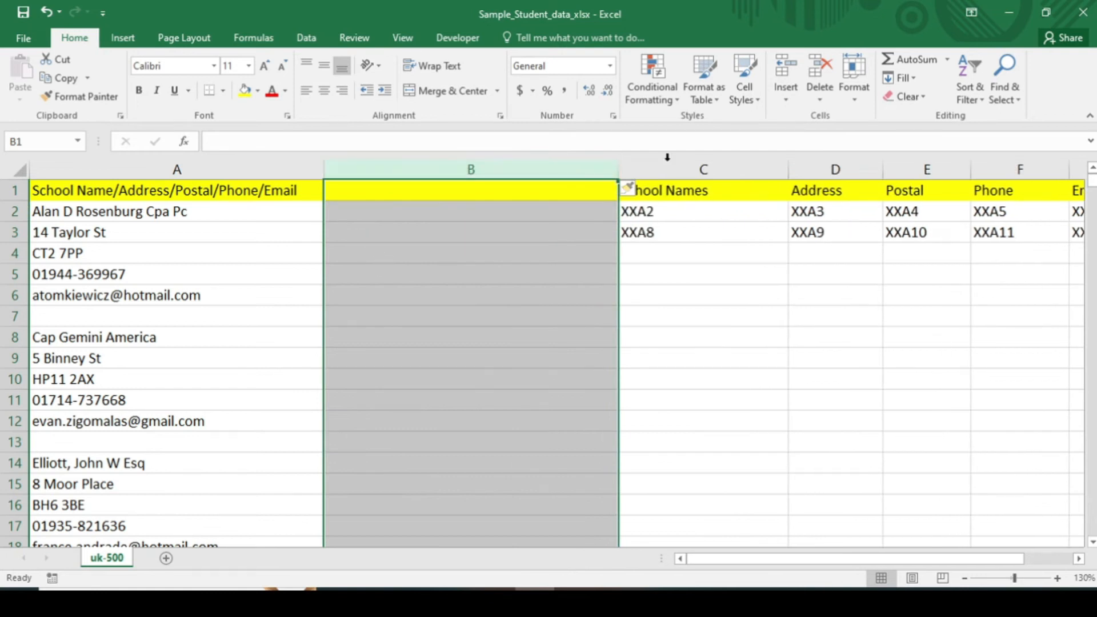
drag(618, 166, 398, 167)
Enter 1 in B2 to start the row numbering
click(357, 211)
double_click(357, 212)
text(1)
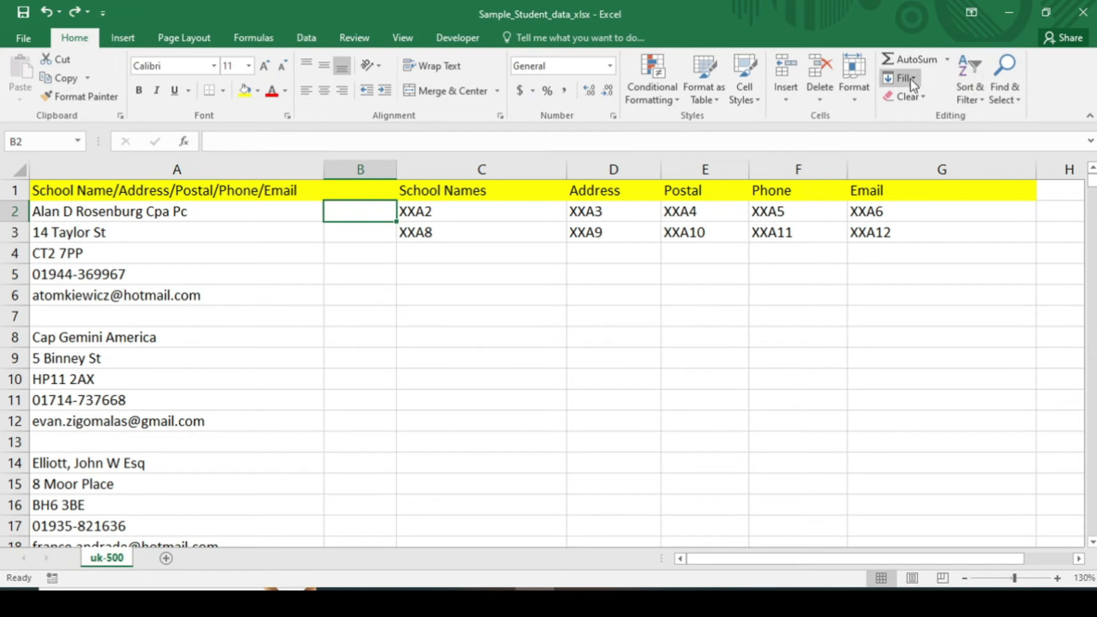
click(912, 80)
Fill column B with a number series down the column, stopping at 510
click(920, 194)
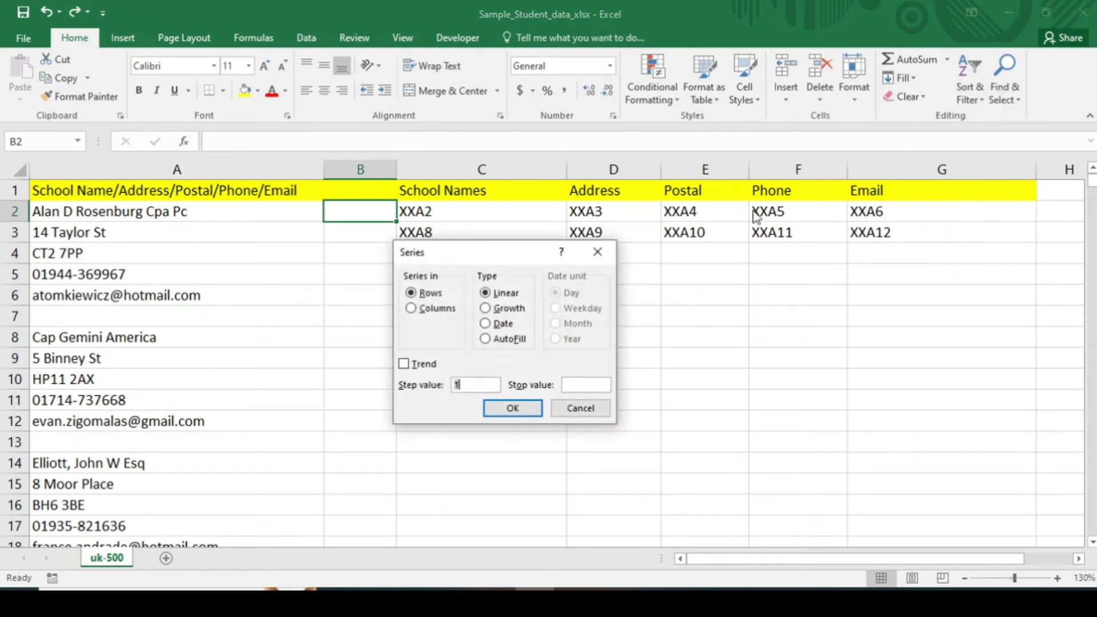
click(413, 309)
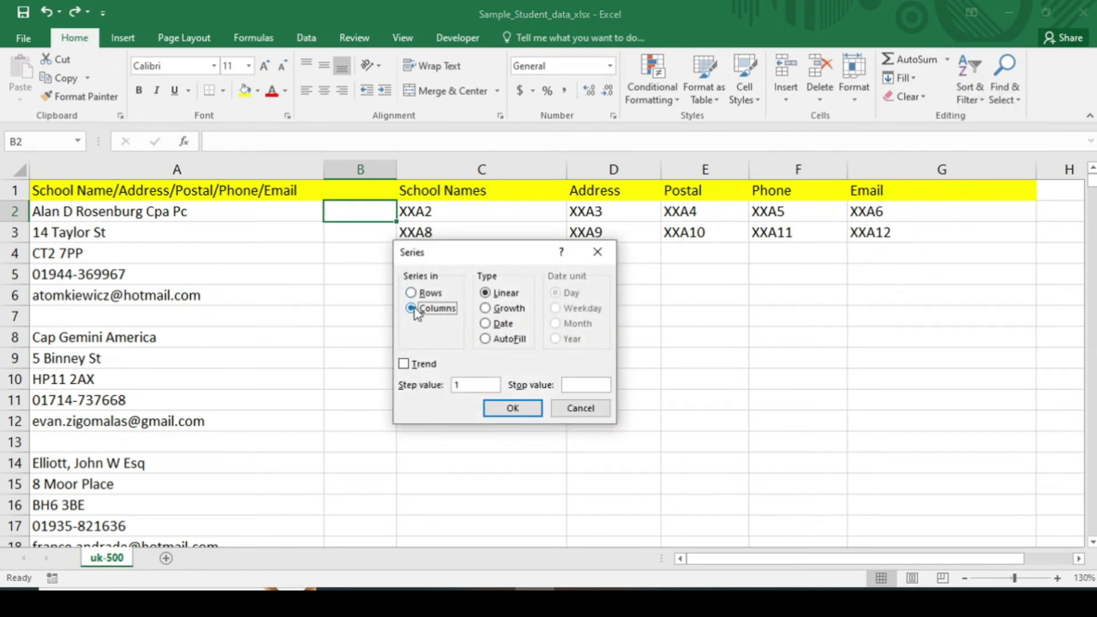
click(576, 385)
text(510)
click(525, 409)
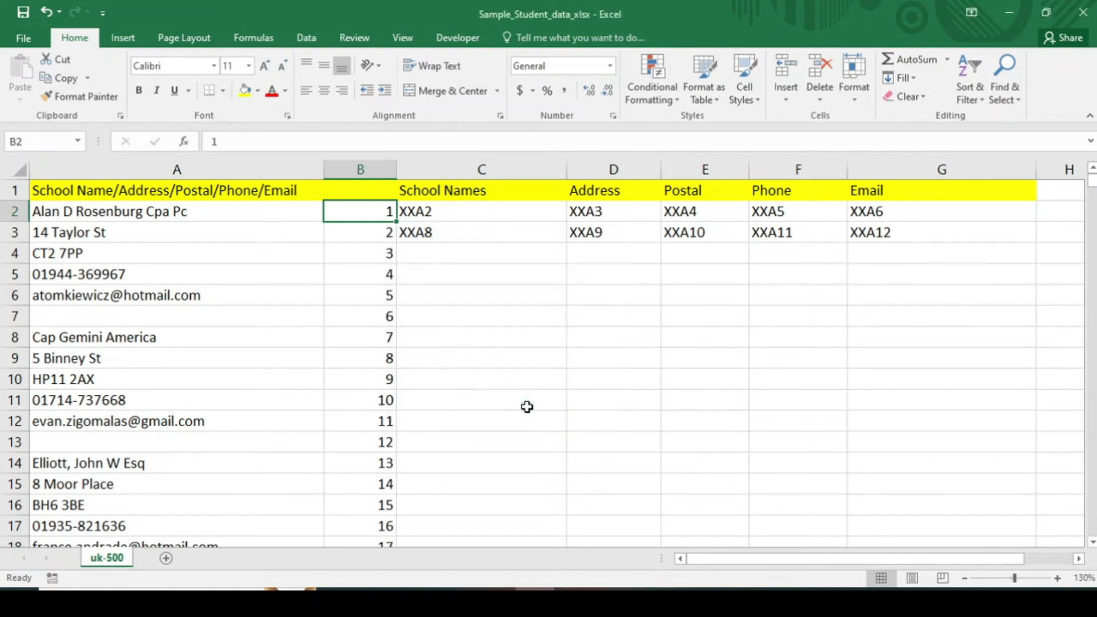
Extend the C2:G3 placeholder pattern down to the end of the list
drag(422, 211, 930, 227)
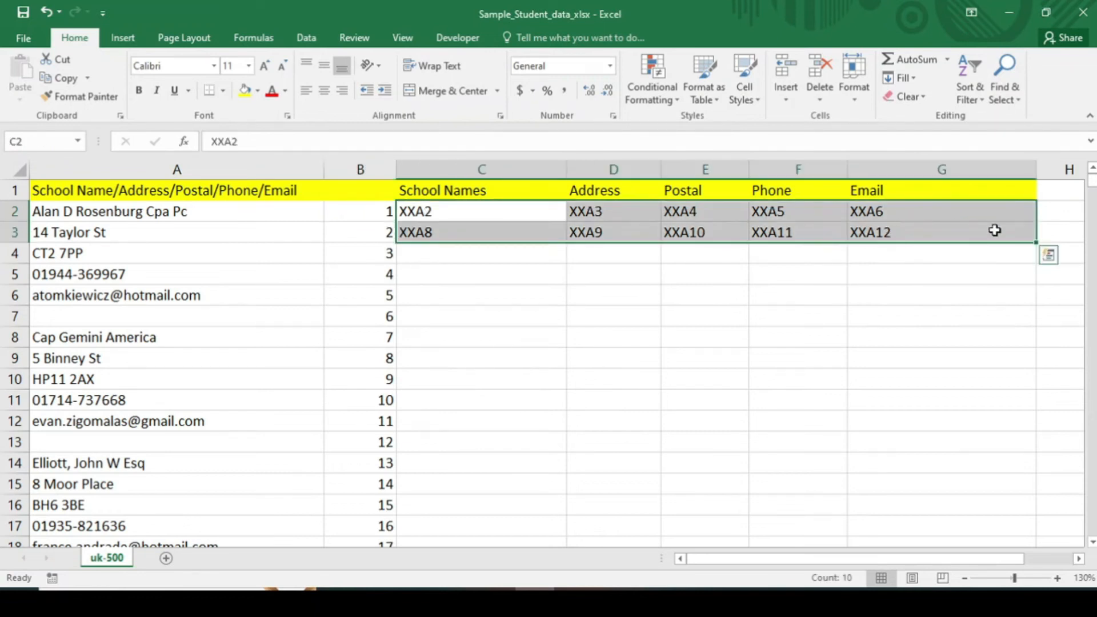
double_click(1035, 243)
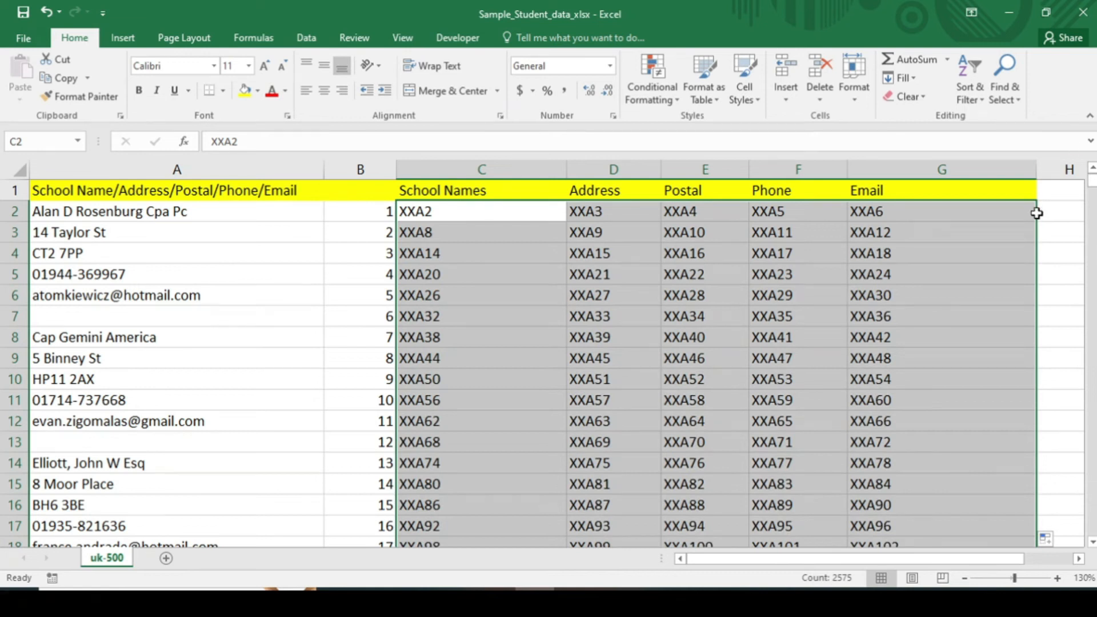
click(504, 401)
click(424, 212)
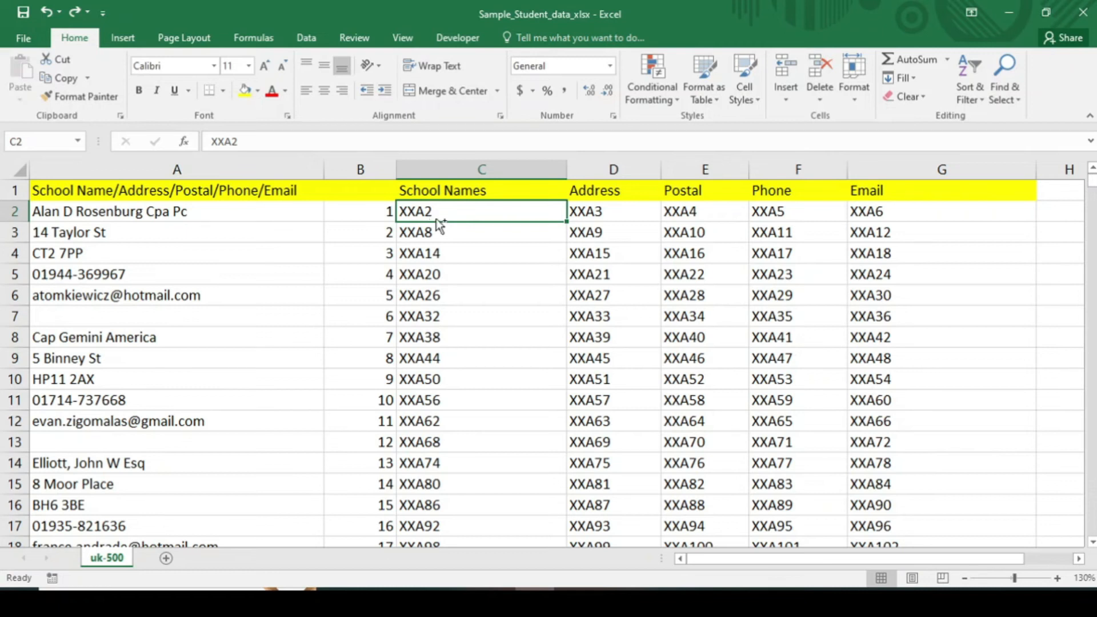
Select the placeholder block from C2 to G516 and bring the top back into view
key(ctrl+shift+Right)
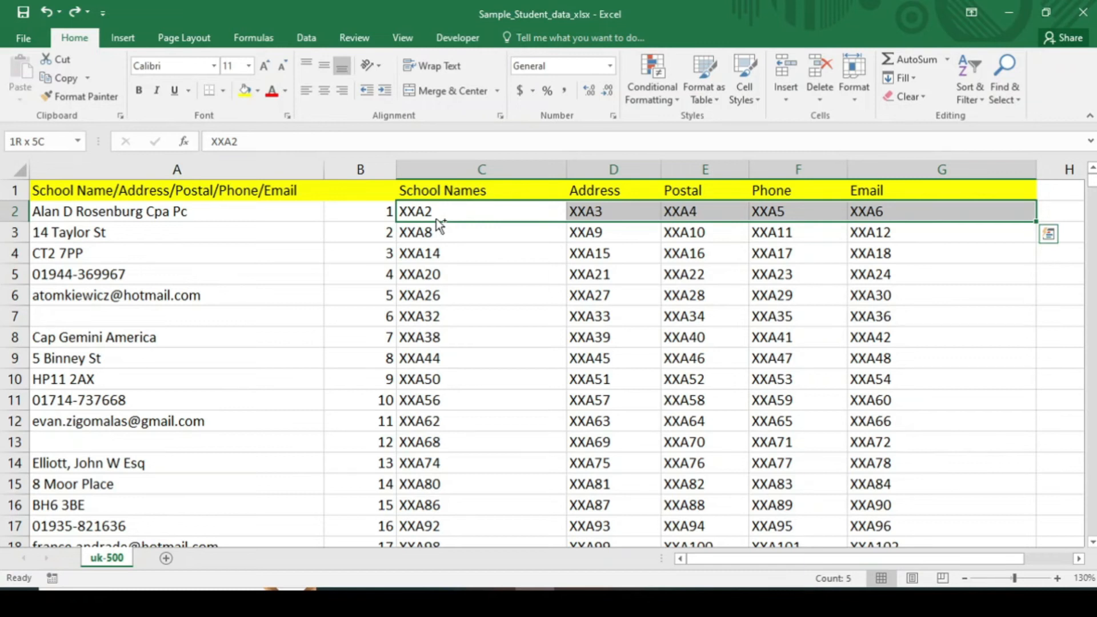
key(ctrl+shift+Down)
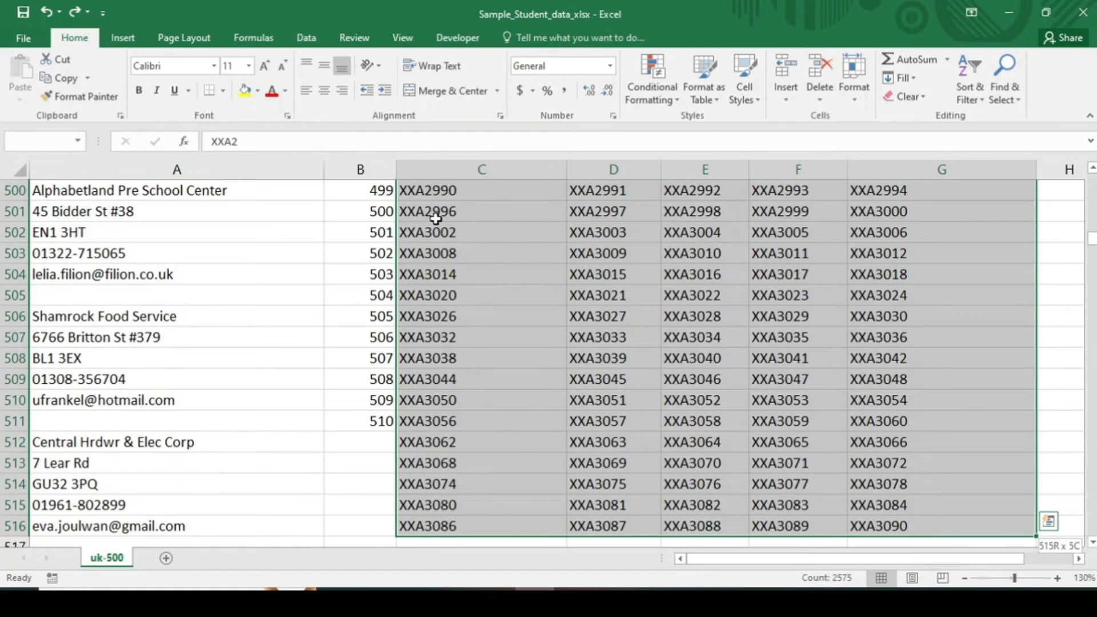
key(ctrl+BackSpace)
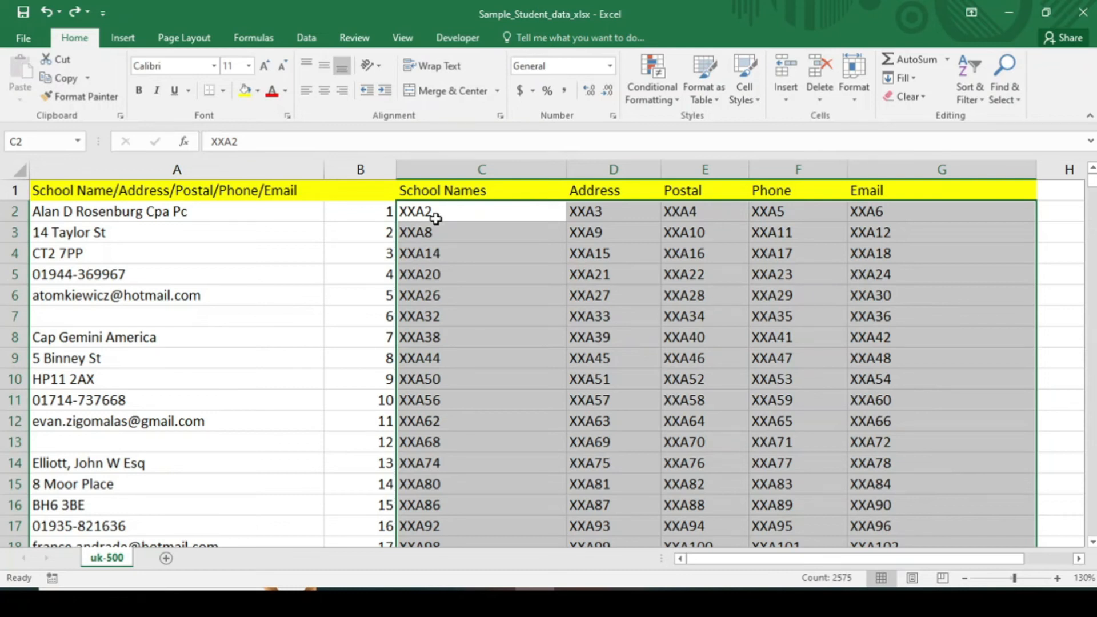
Replace every XX with = in the selected block, making 2575 replacements
click(1007, 98)
click(998, 137)
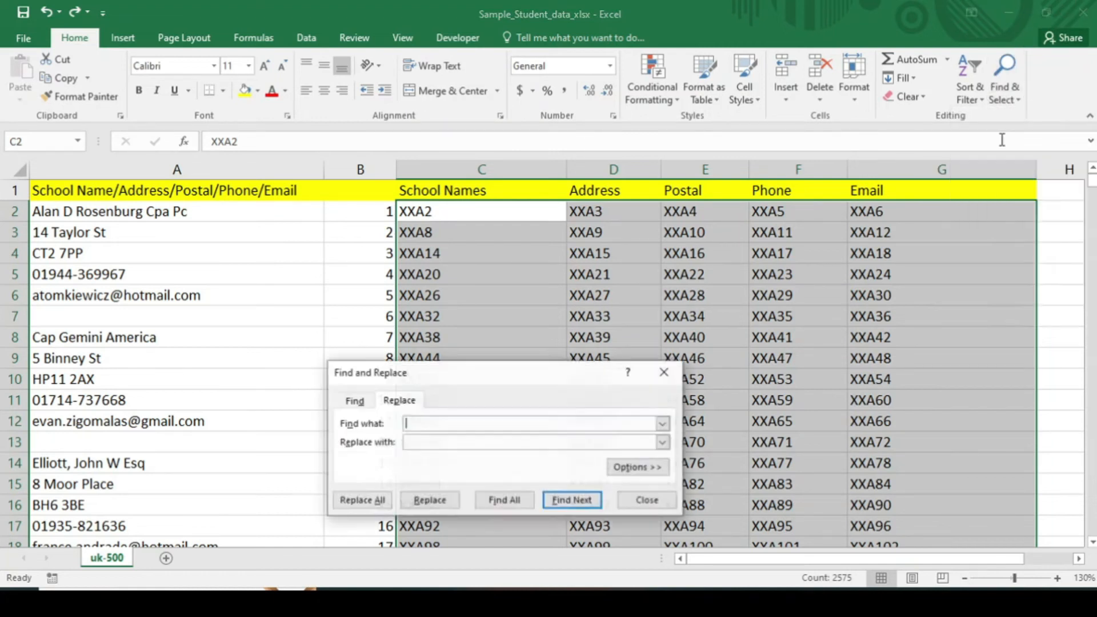
text(XX)
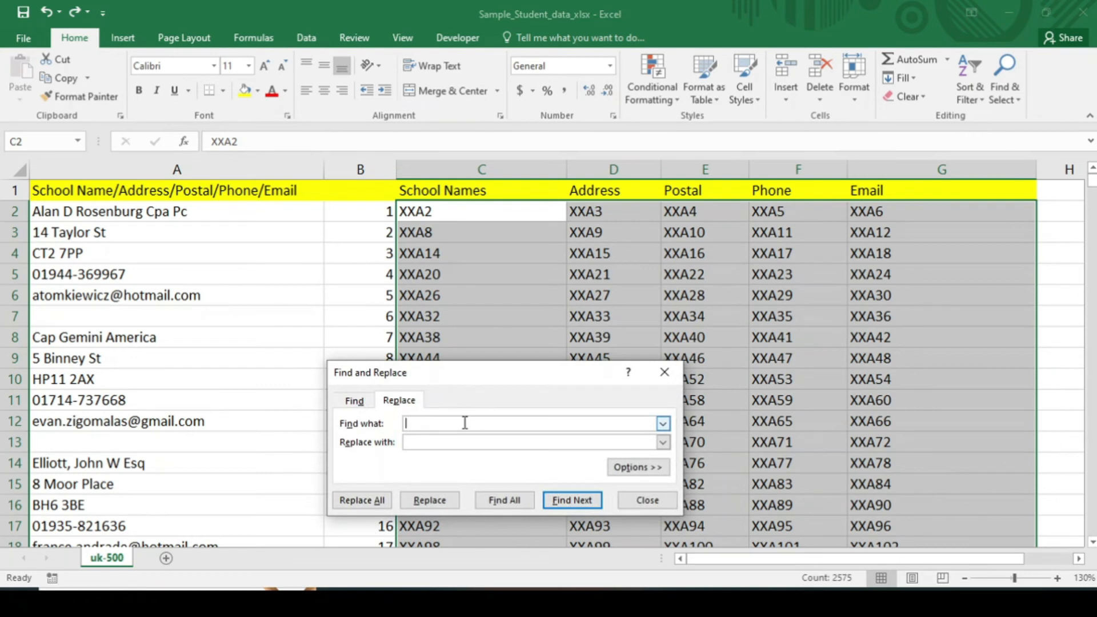
click(425, 443)
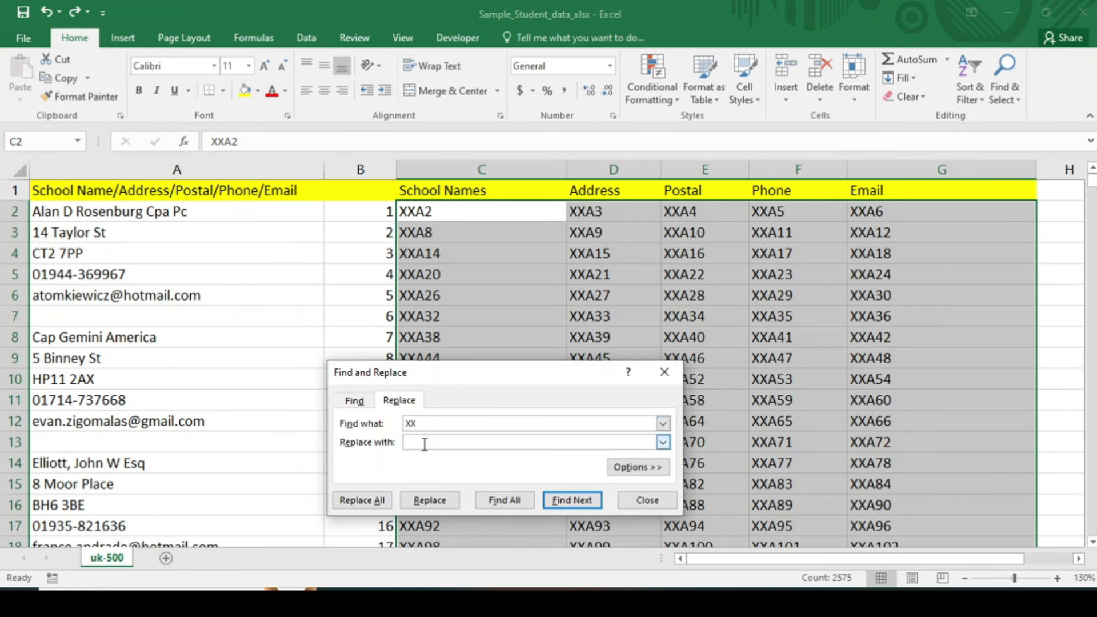
text(=)
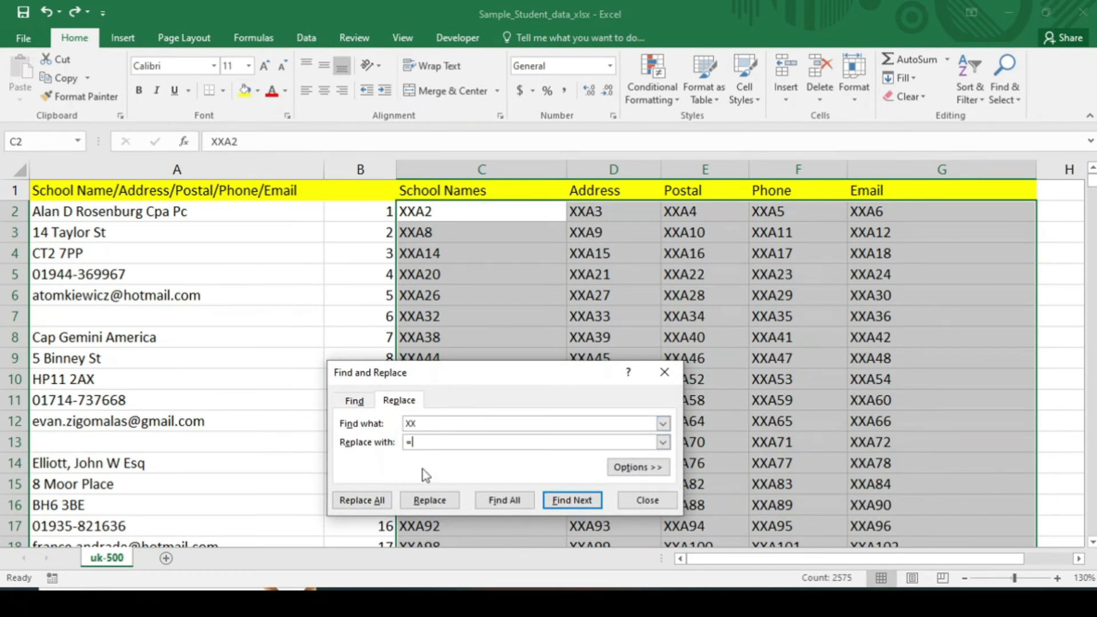
click(379, 501)
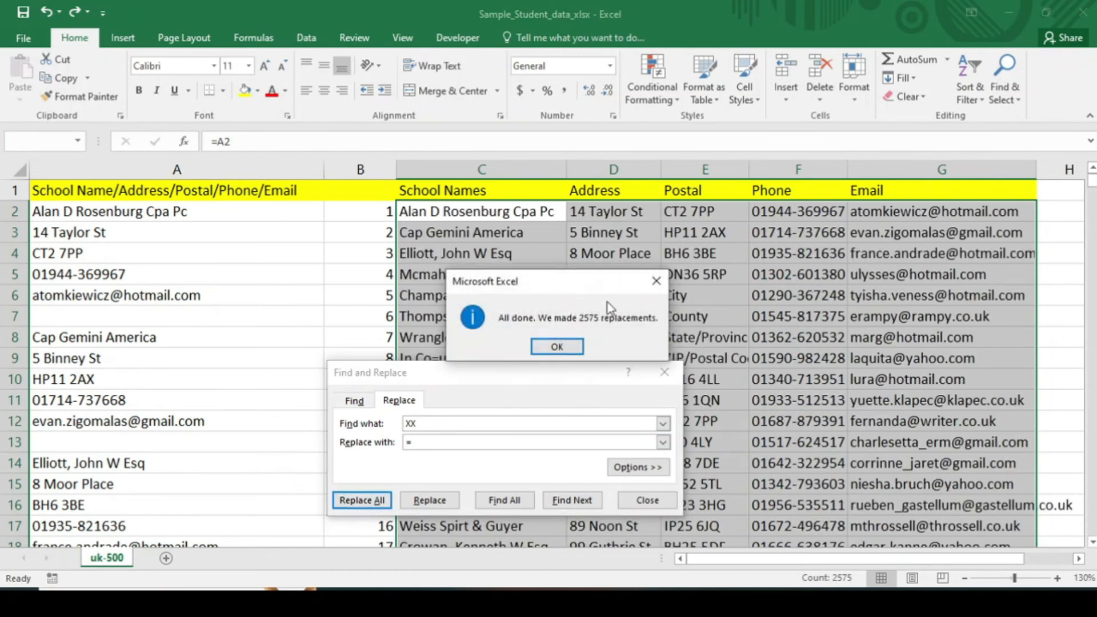
click(549, 344)
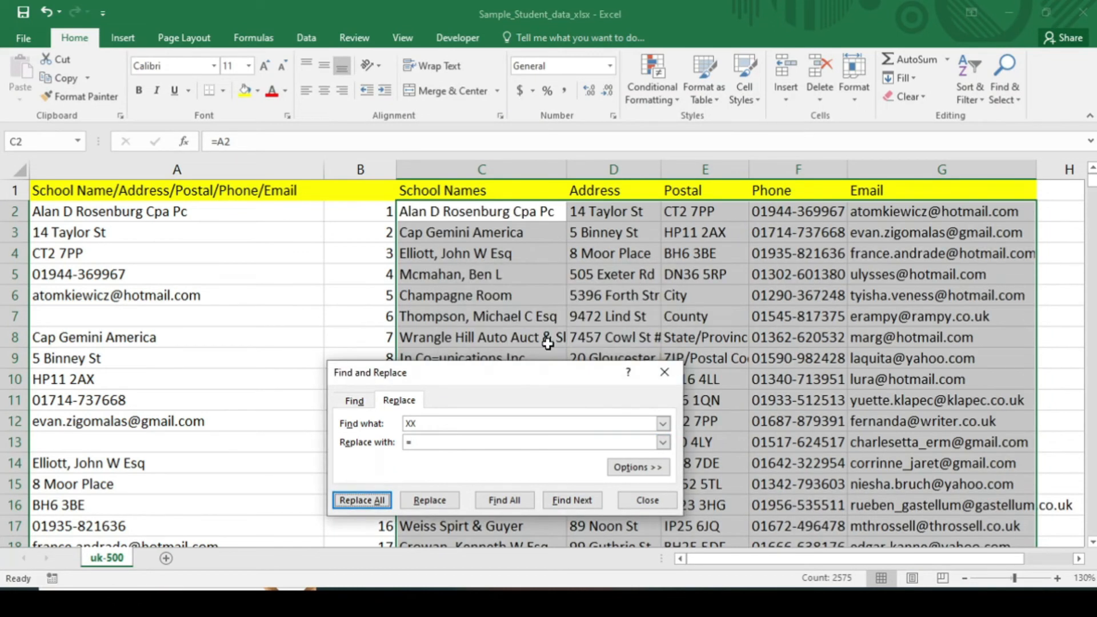
click(665, 372)
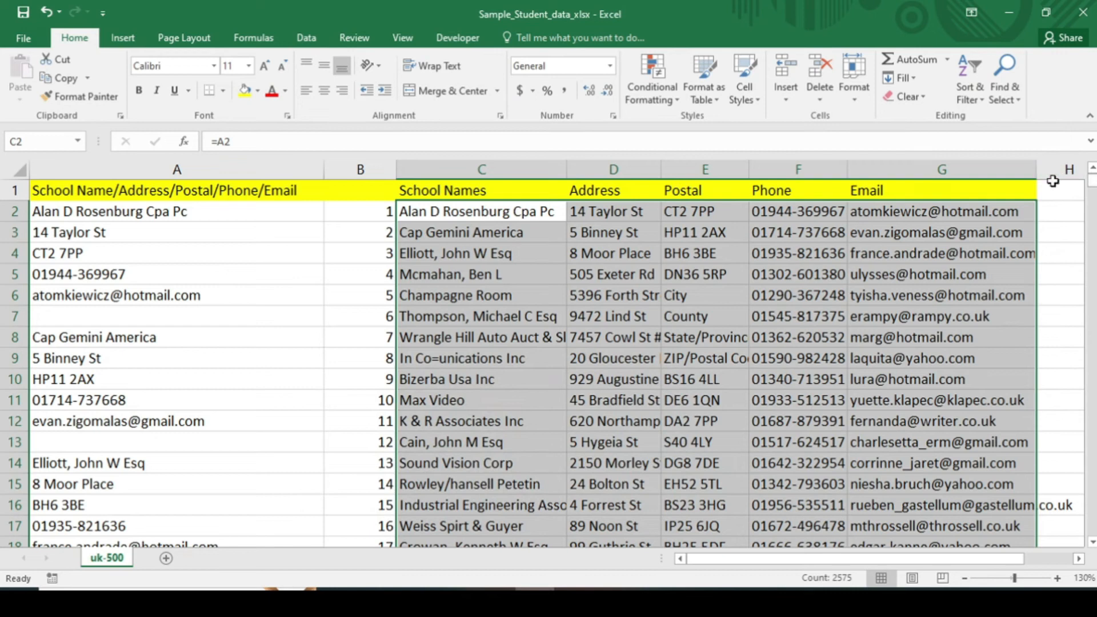
AutoFit the Email column, then AutoFit columns C through G to their contents
double_click(1036, 169)
click(1053, 240)
drag(1093, 182, 1093, 239)
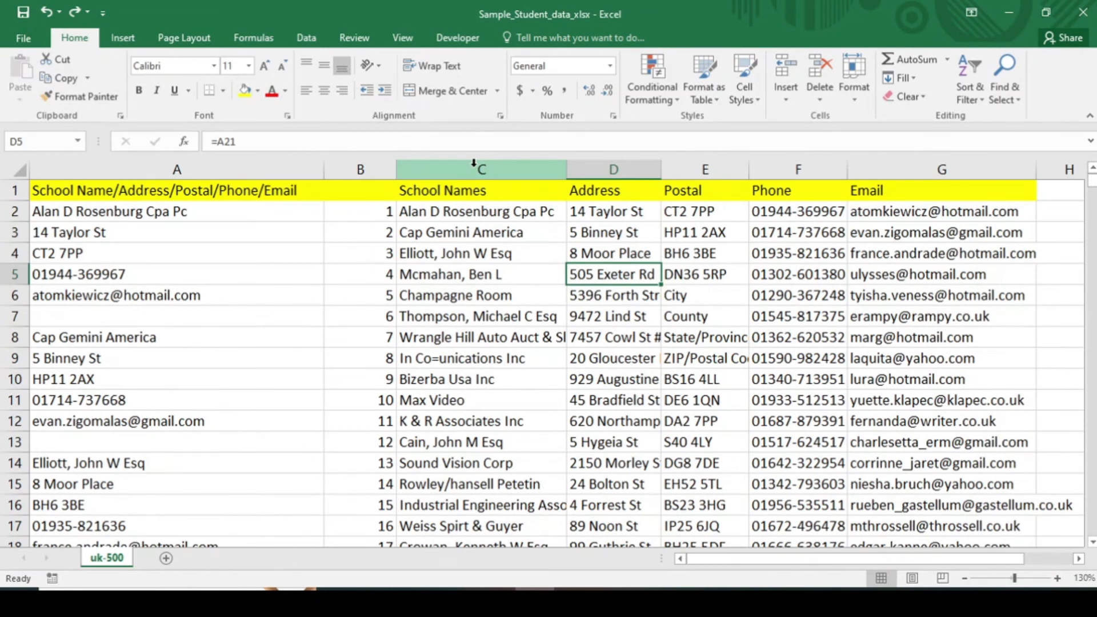
click(474, 163)
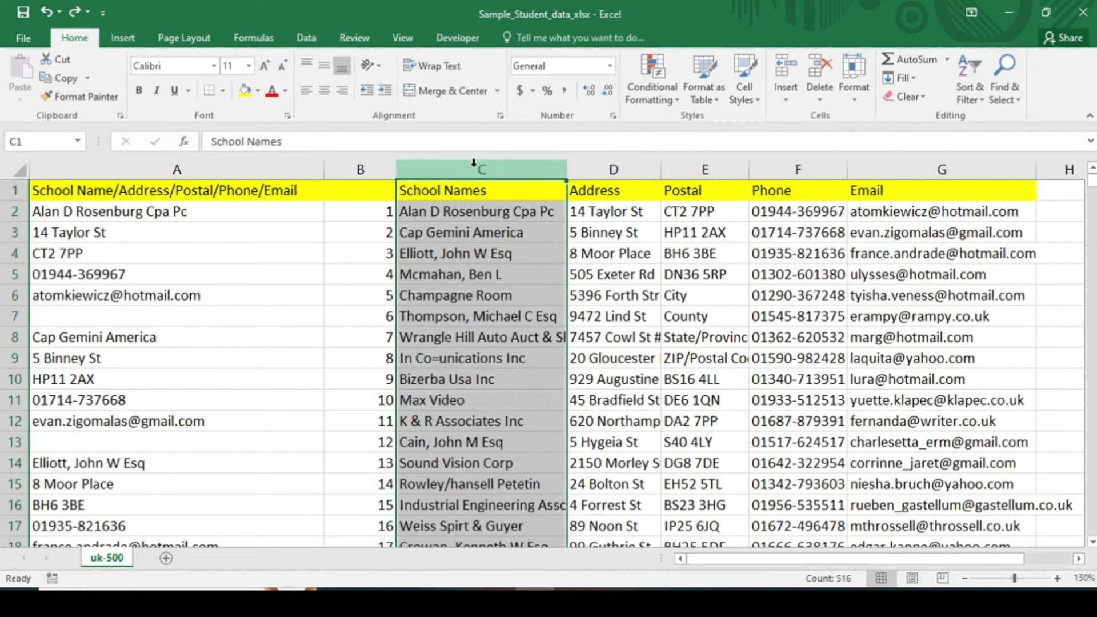
drag(473, 163, 1036, 167)
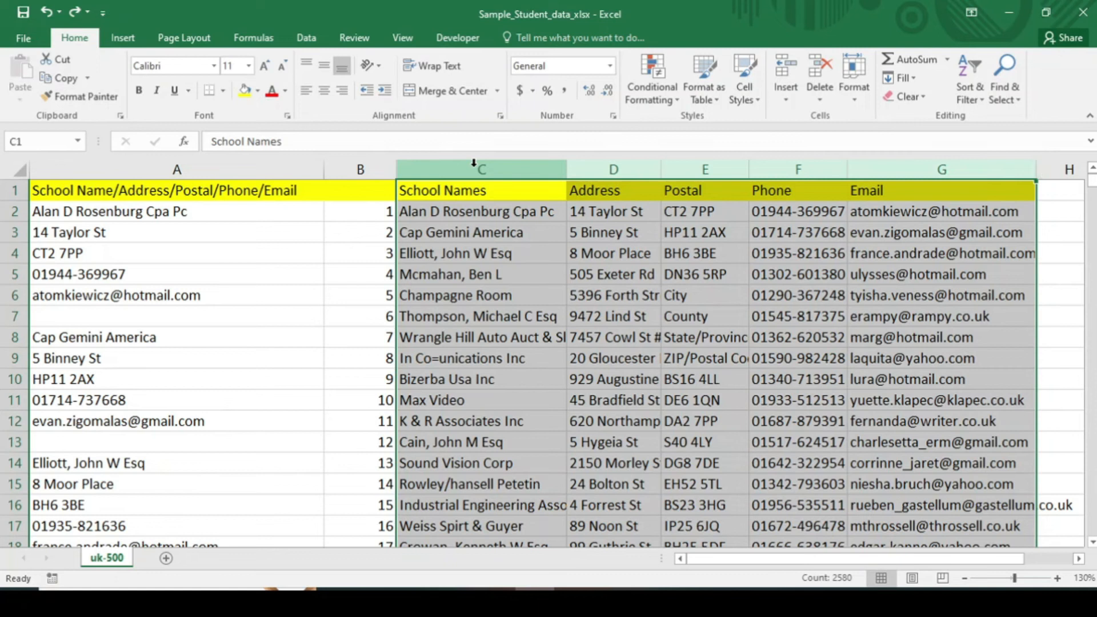
double_click(566, 166)
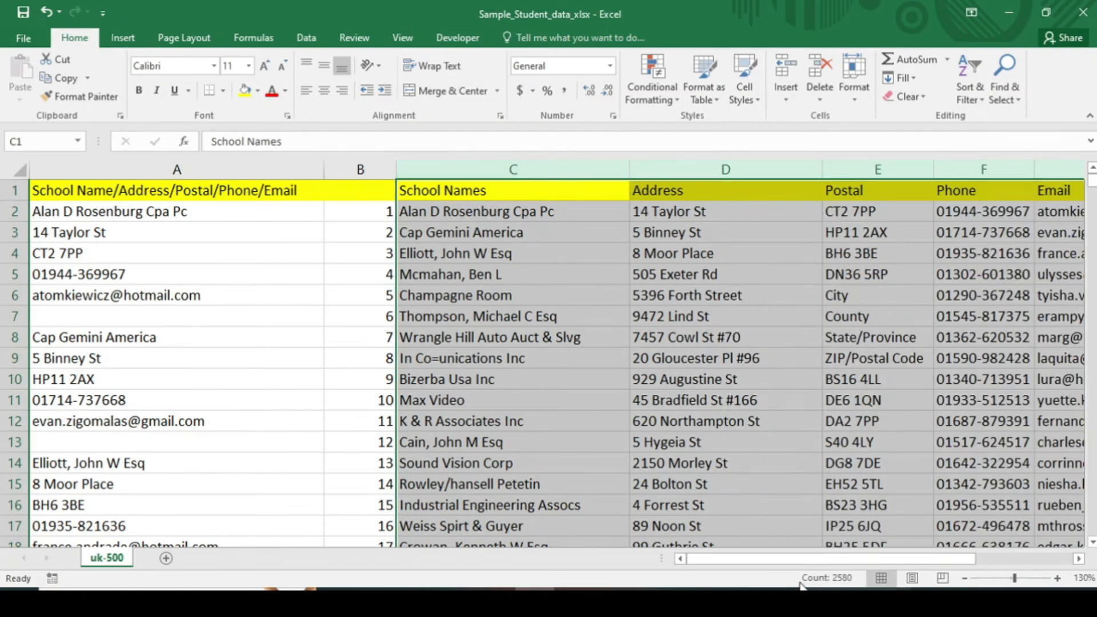
click(216, 190)
click(215, 170)
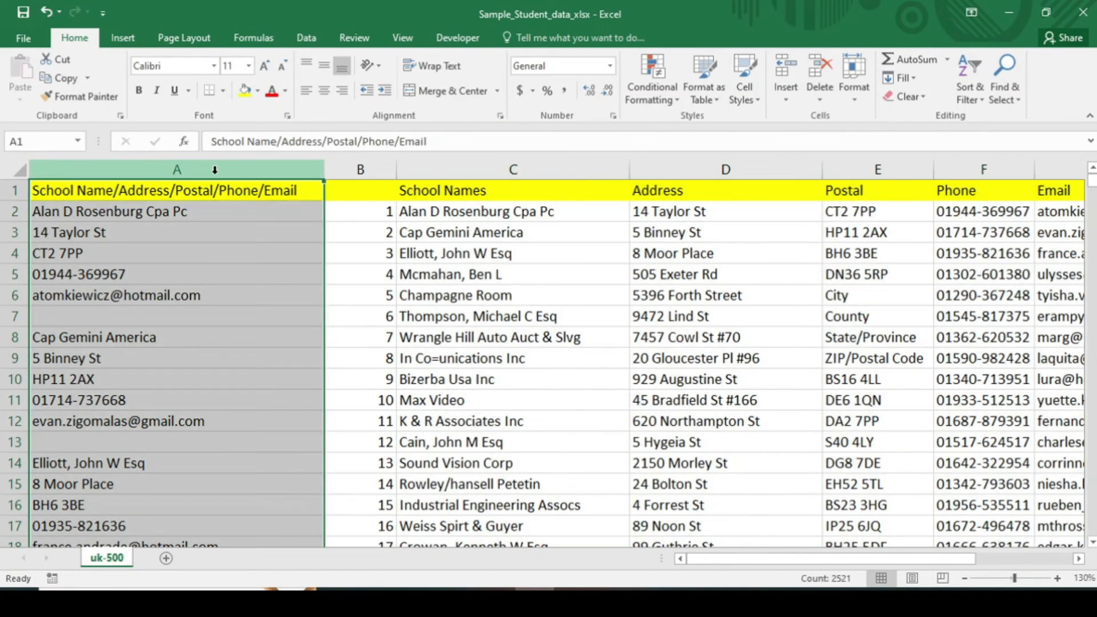
Test the formulas by clearing column A, then restore its data
key(Delete)
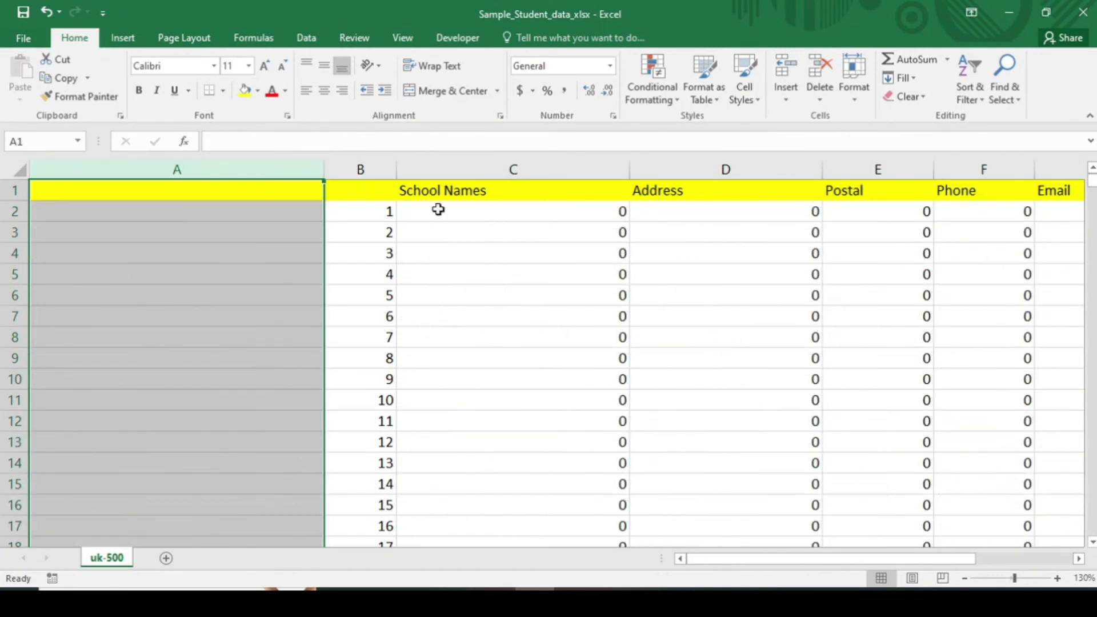
key(ctrl+z)
click(452, 232)
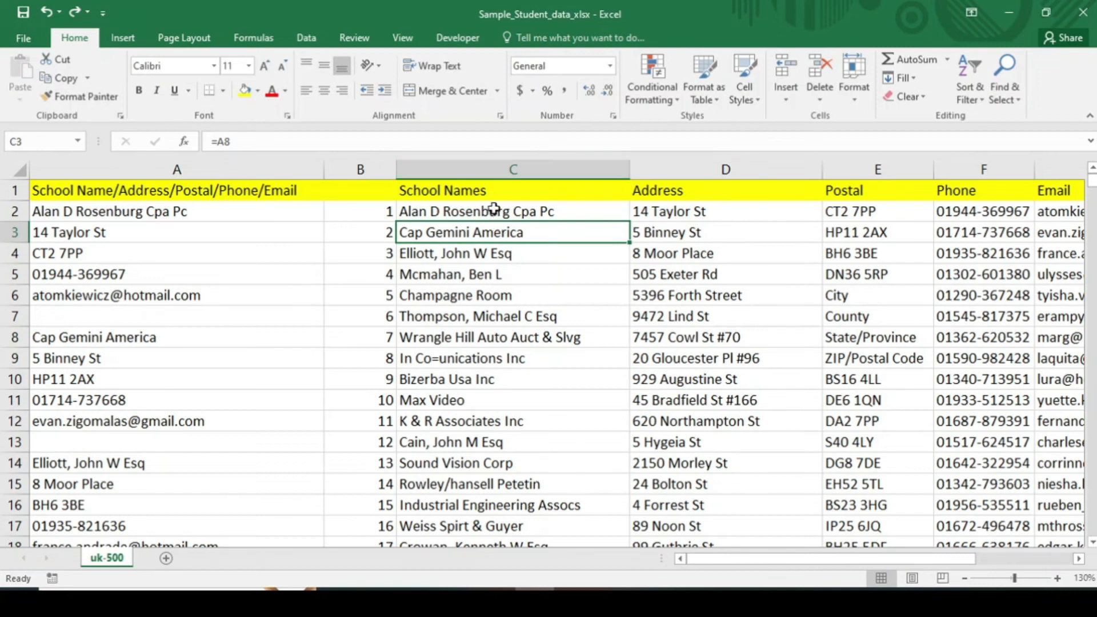
Copy the table range C2:G516 and paste it back as plain values
drag(494, 211, 483, 214)
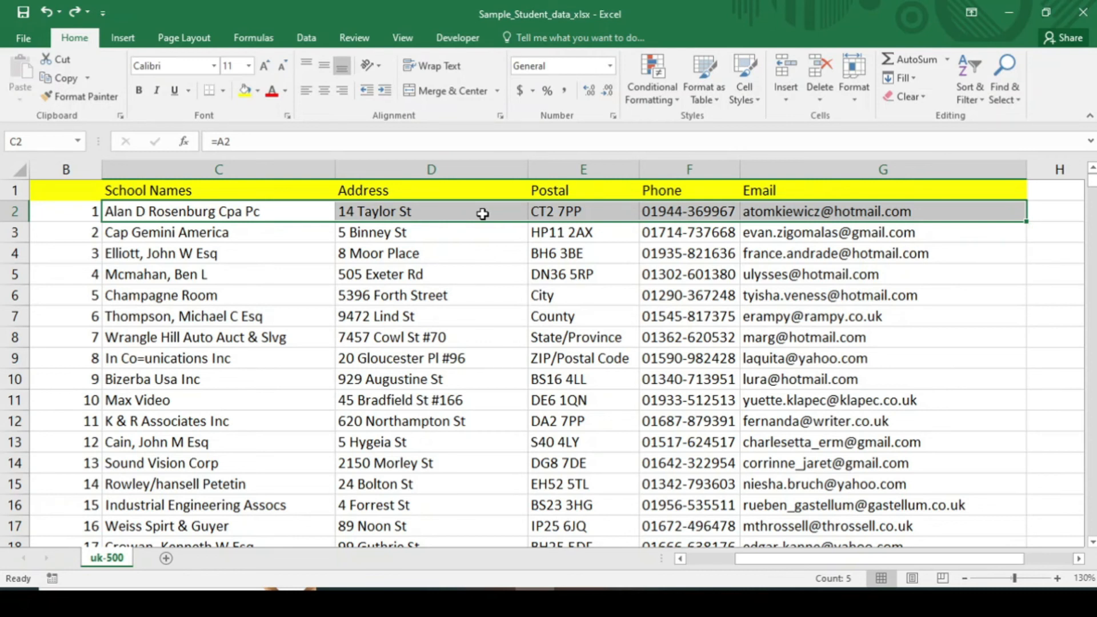
key(ctrl+shift+Down)
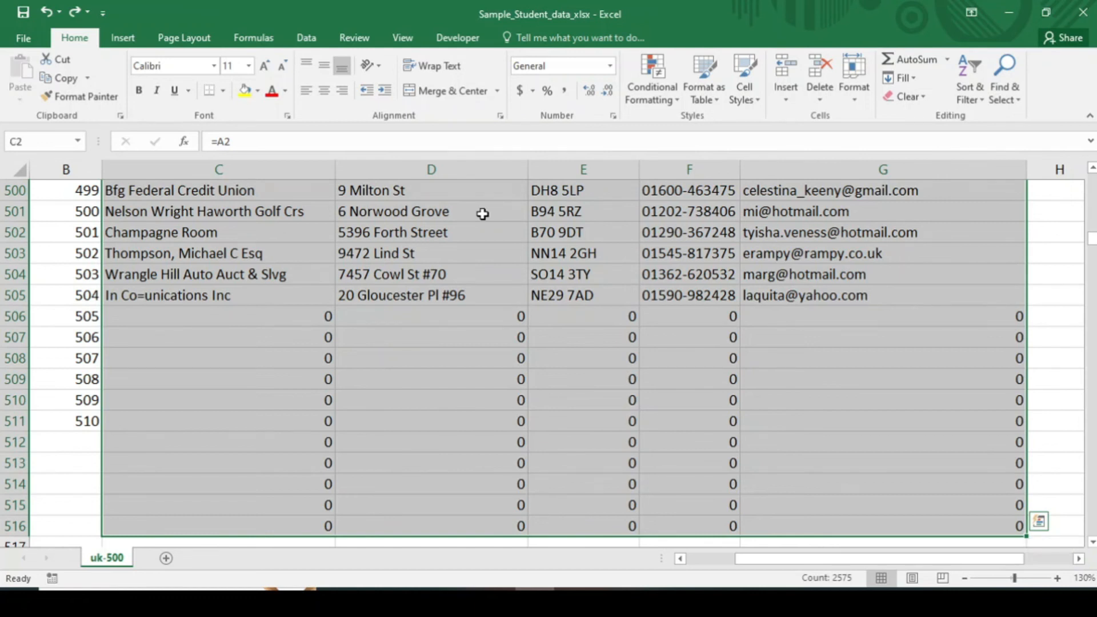
key(ctrl+BackSpace)
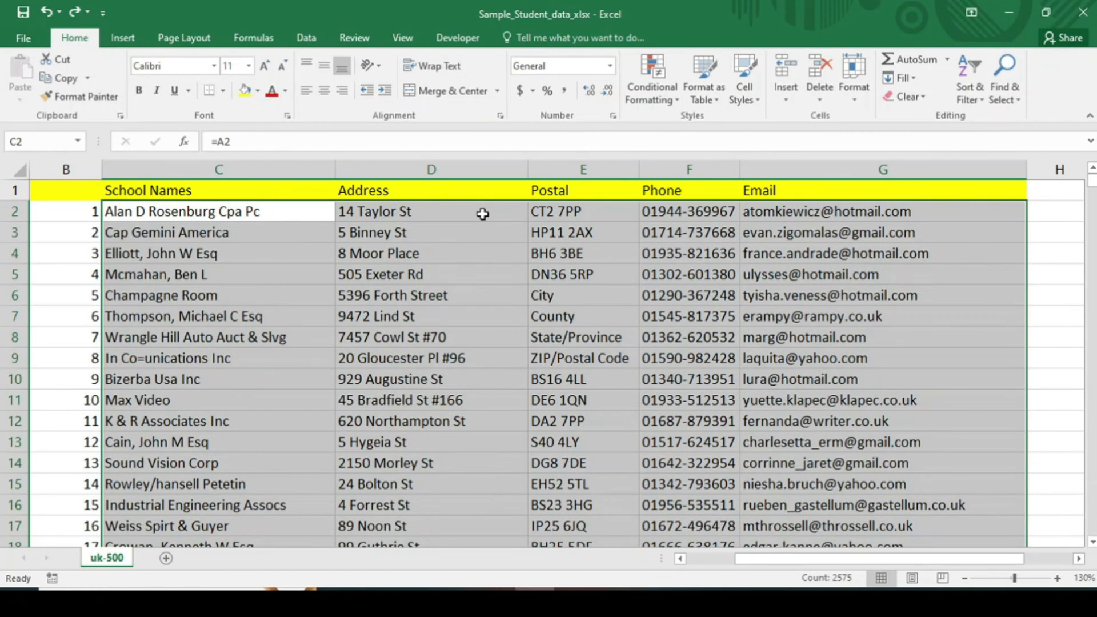
key(ctrl+c)
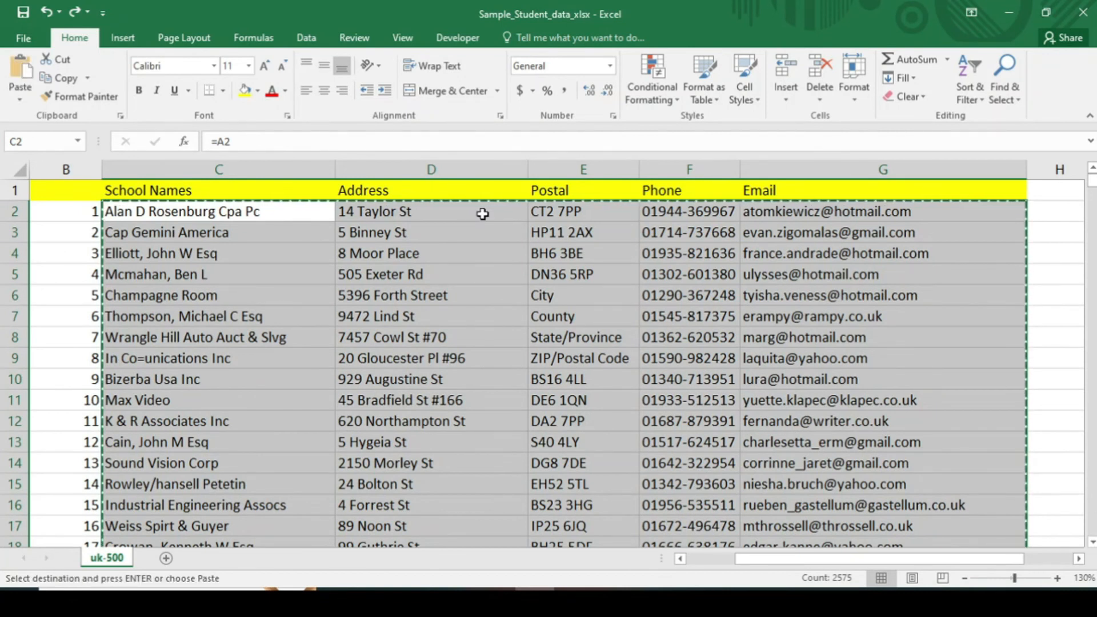
right_click(306, 220)
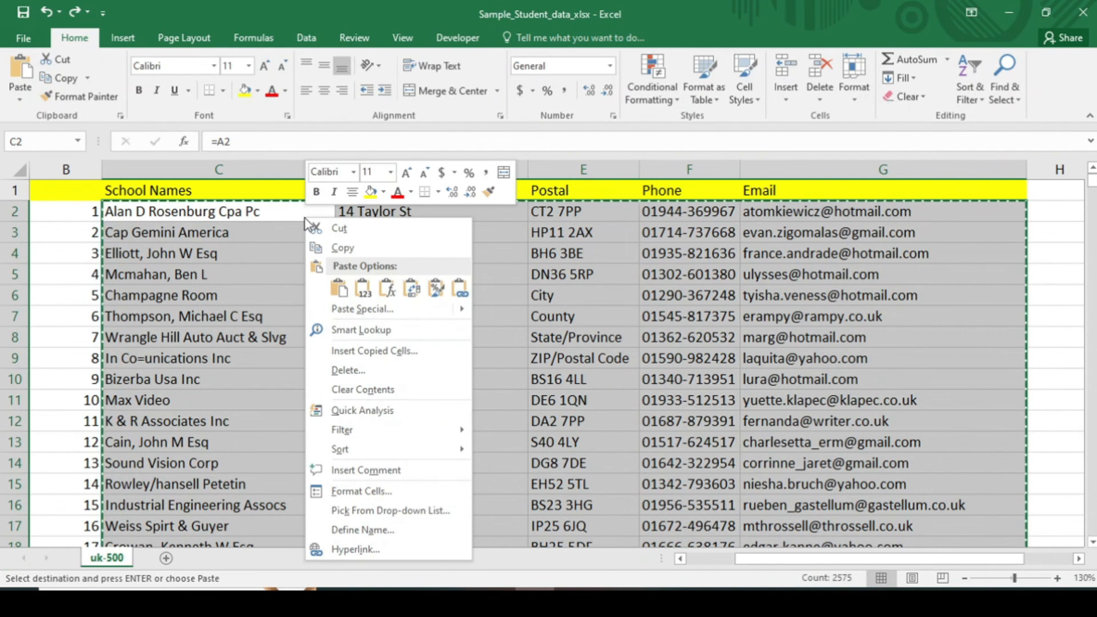
click(360, 290)
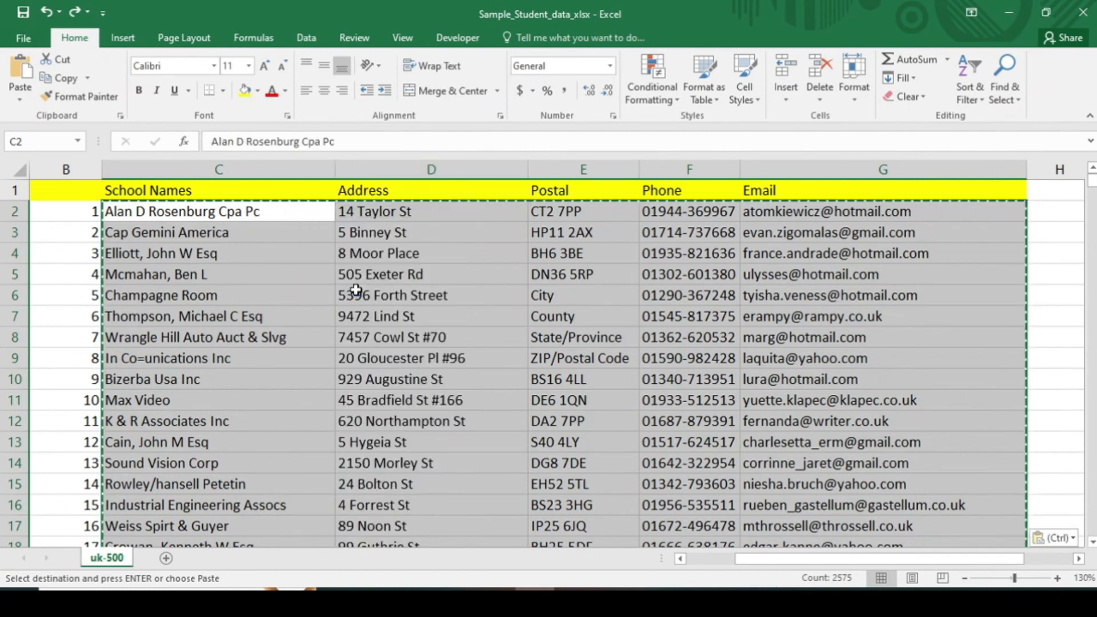
Verify C2, D2, C3, D3 and E3 now hold text and clear the copy marquee
click(184, 232)
click(183, 211)
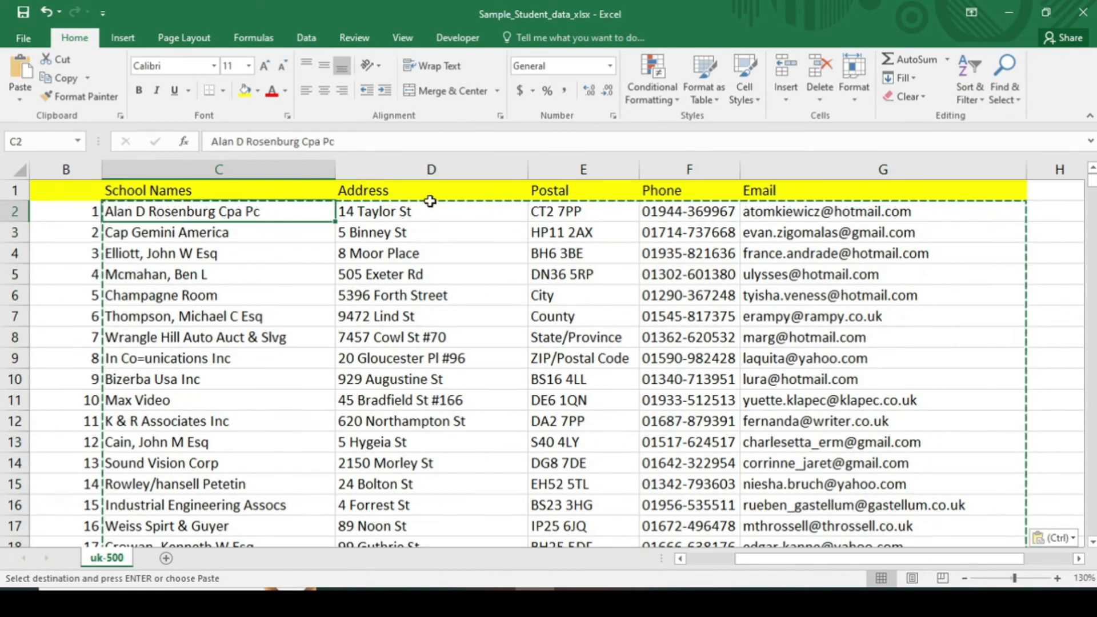
click(430, 211)
click(262, 232)
click(362, 235)
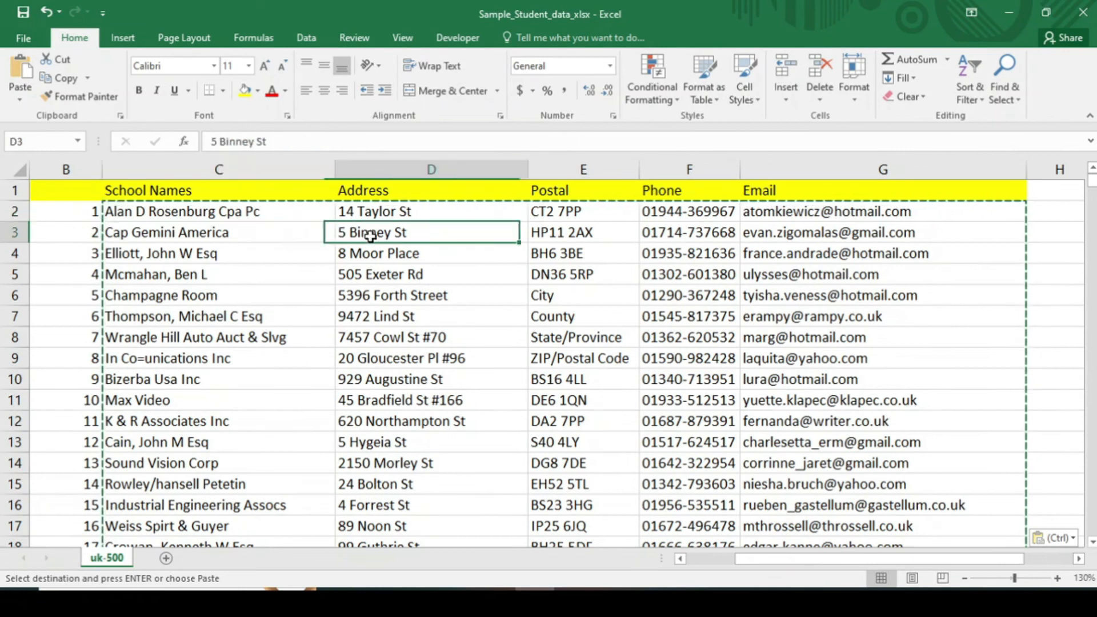
click(583, 233)
key(Escape)
drag(808, 561, 743, 561)
right_click(274, 170)
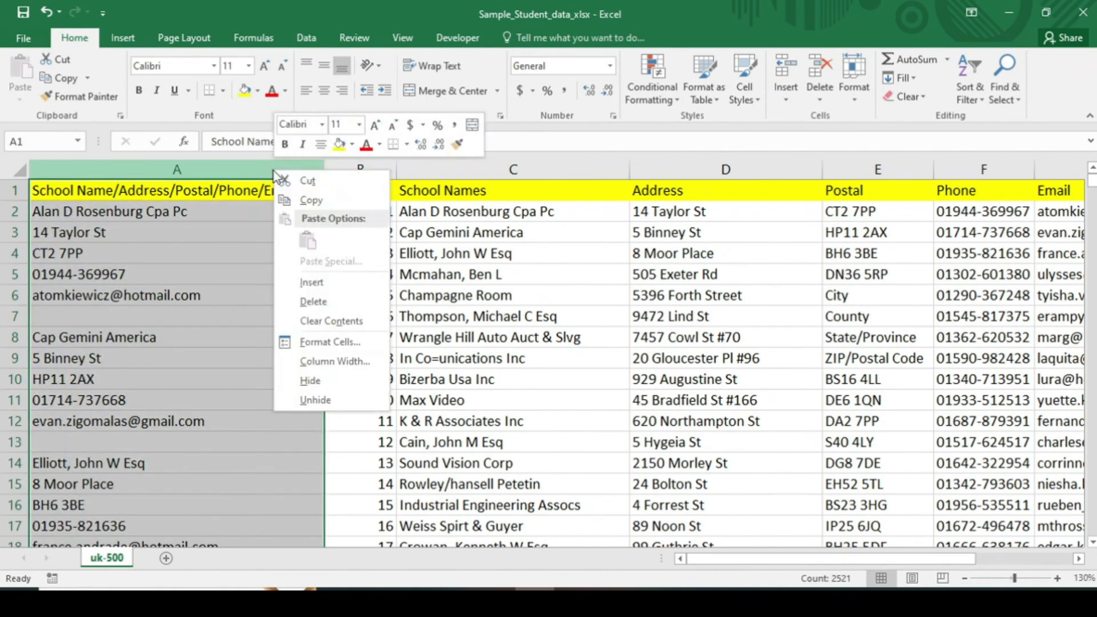
Delete the original stacked data column and the numbering column, leaving School Names through Email in columns A–E
click(315, 302)
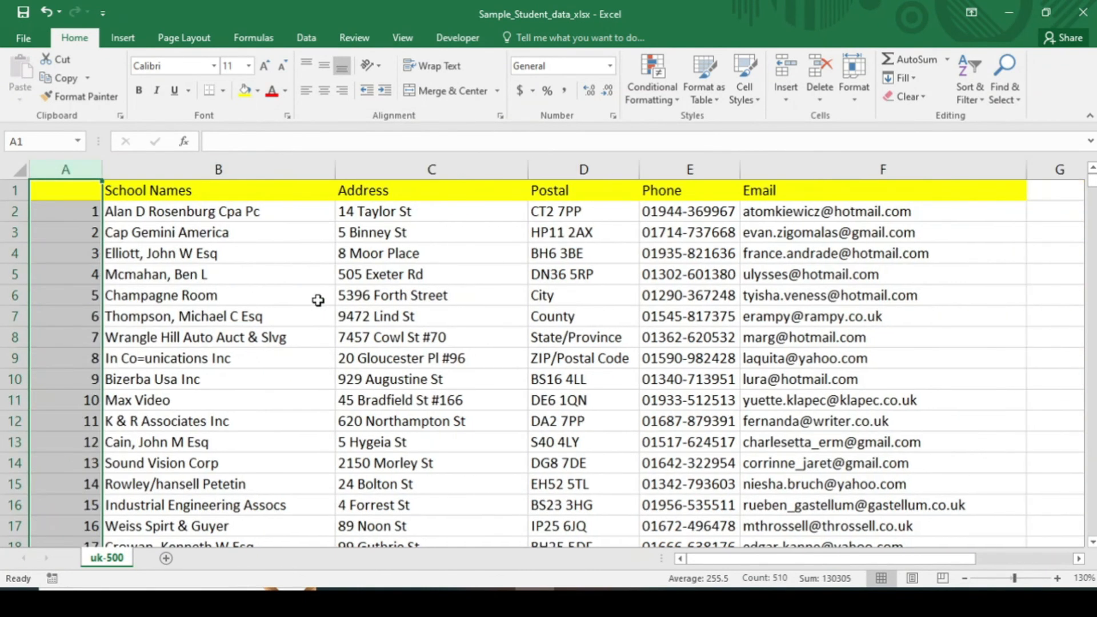
right_click(91, 168)
click(133, 290)
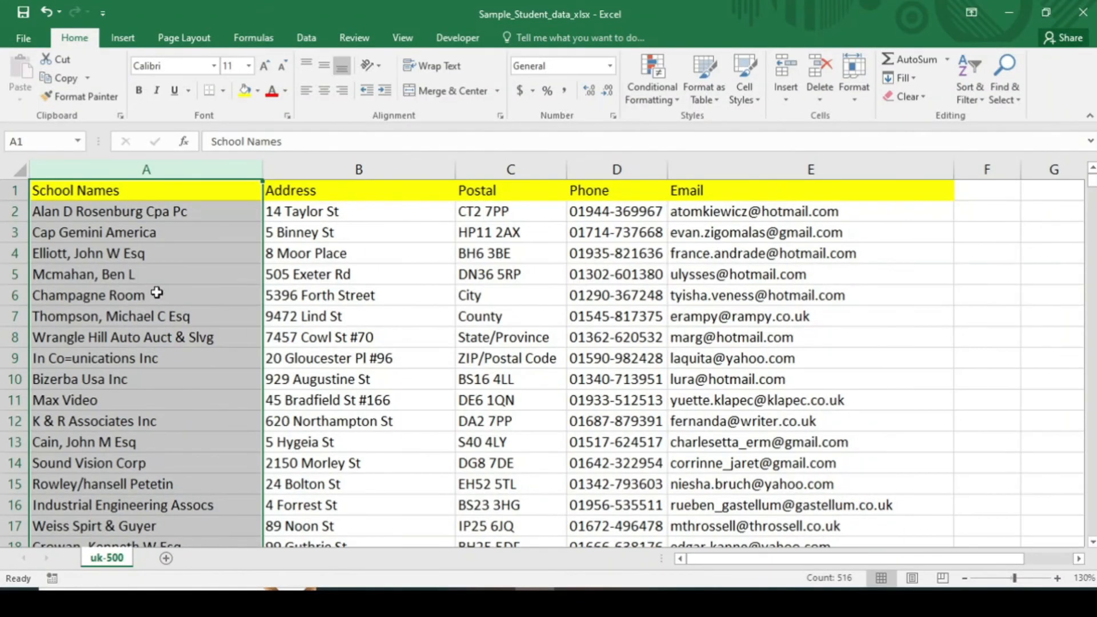
click(590, 253)
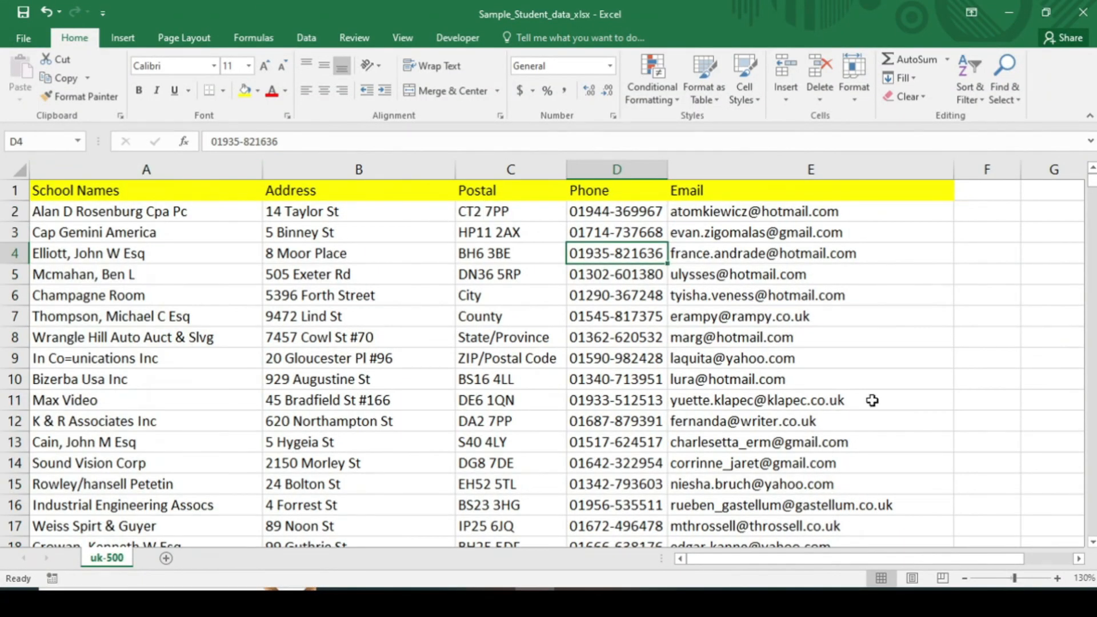